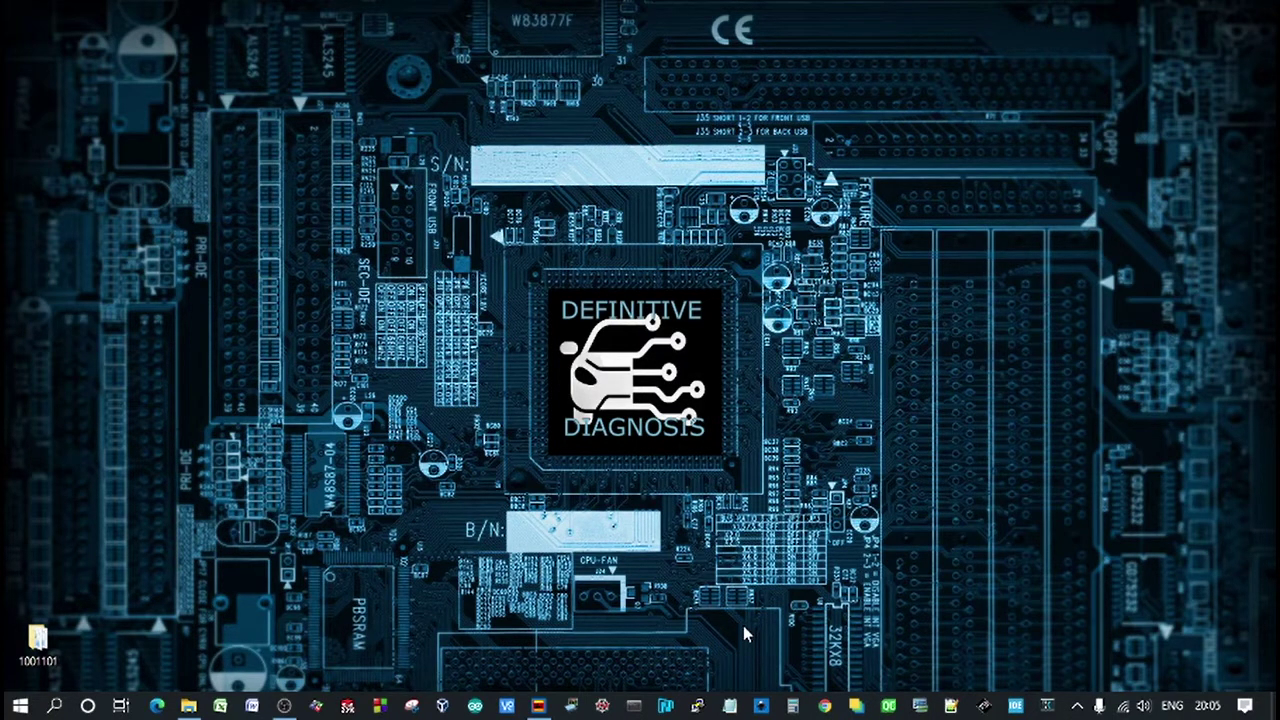
- Restore the Screen Recorder window to show the live USB2.0 PC CAMERA preview
click(538, 705)
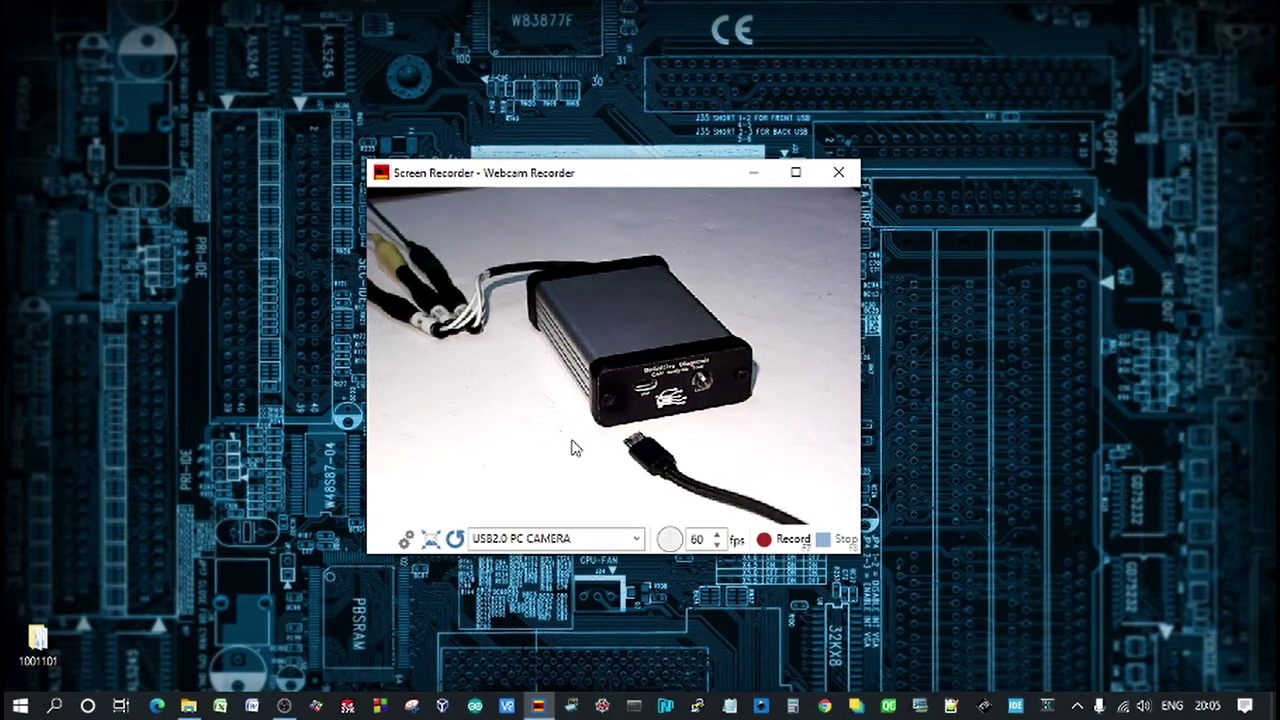
- Bring File Explorer forward and browse the DefinitiveDiagnosisCANtool folder's file list
click(189, 706)
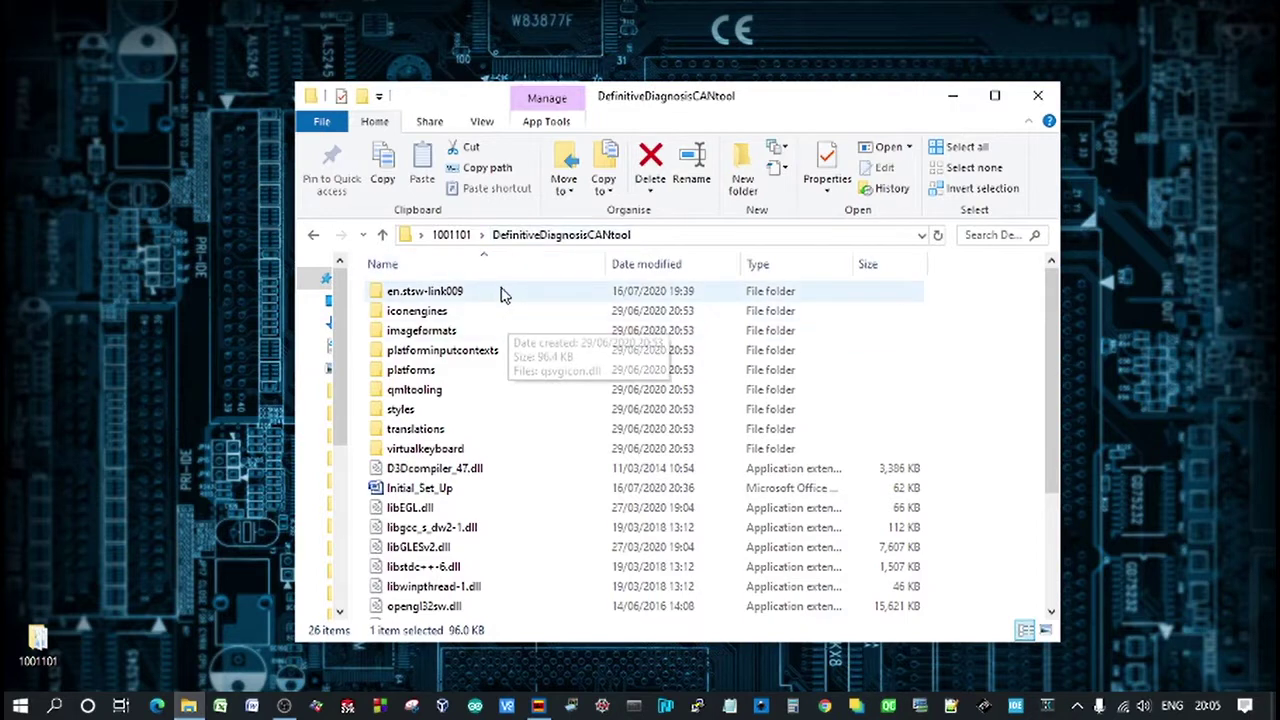
scroll(484, 540, down, 3)
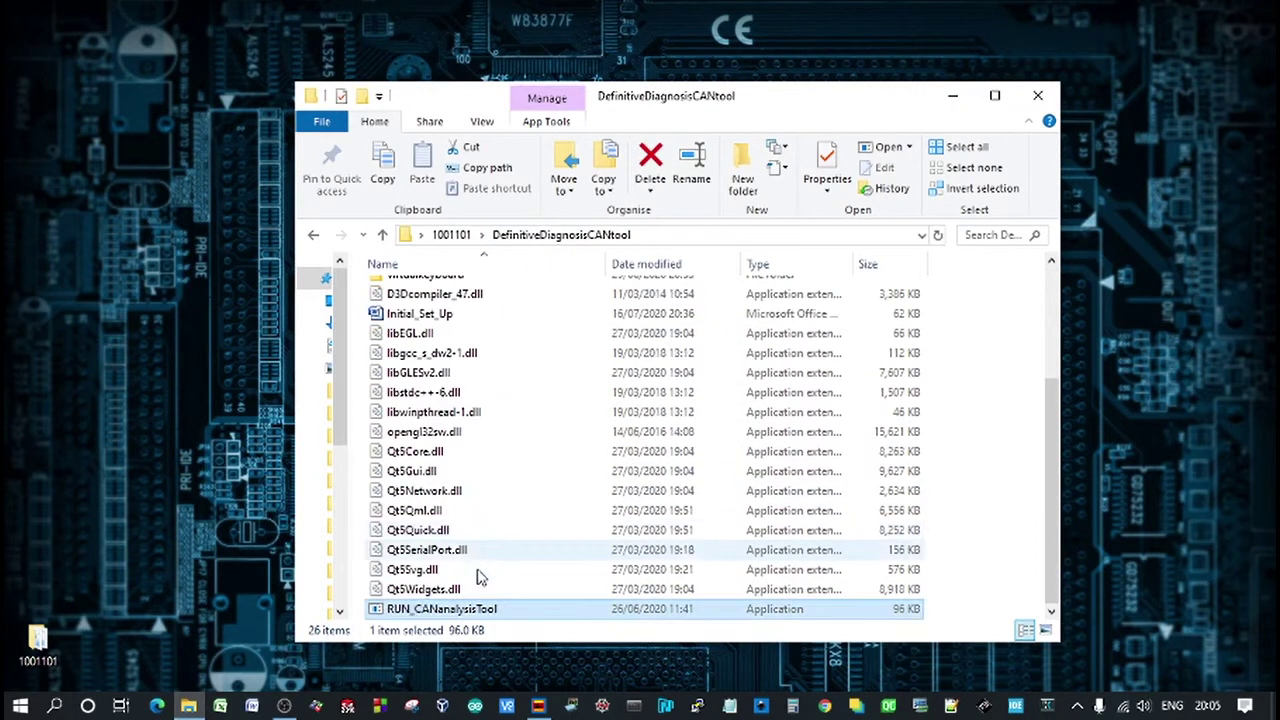
scroll(491, 574, up, 3)
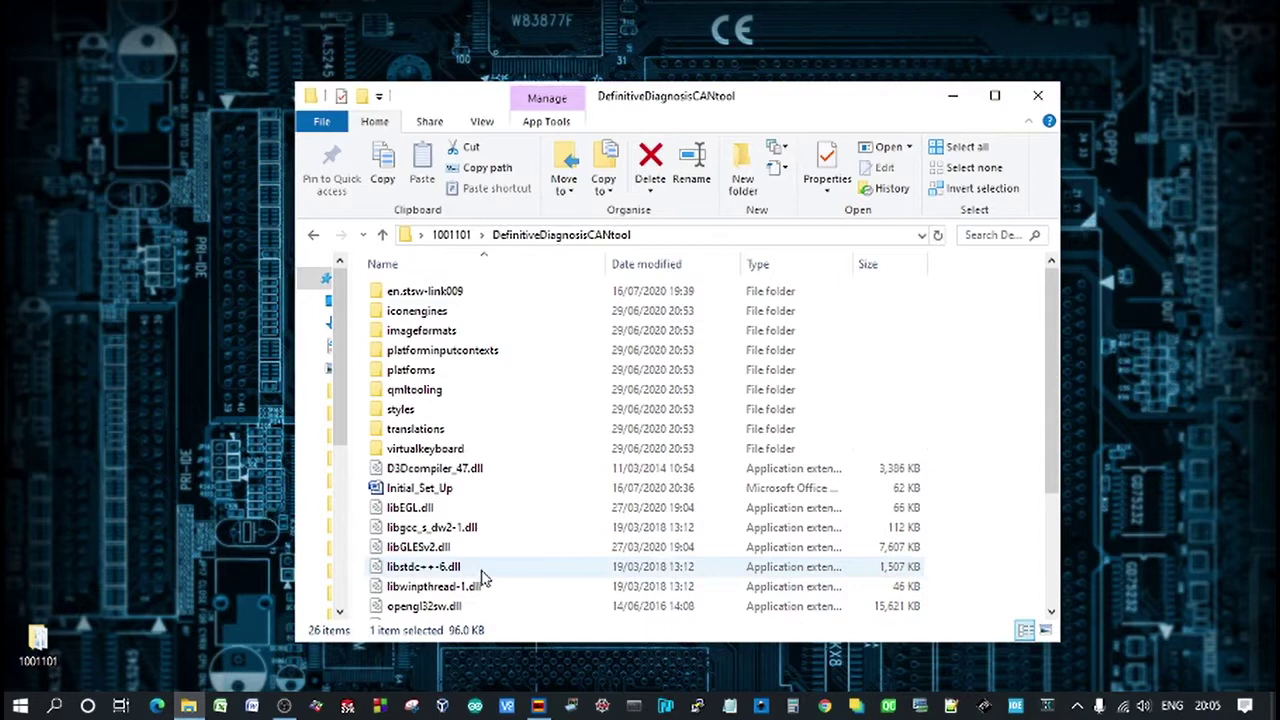
scroll(480, 580, down, 2)
scroll(480, 580, down, 1)
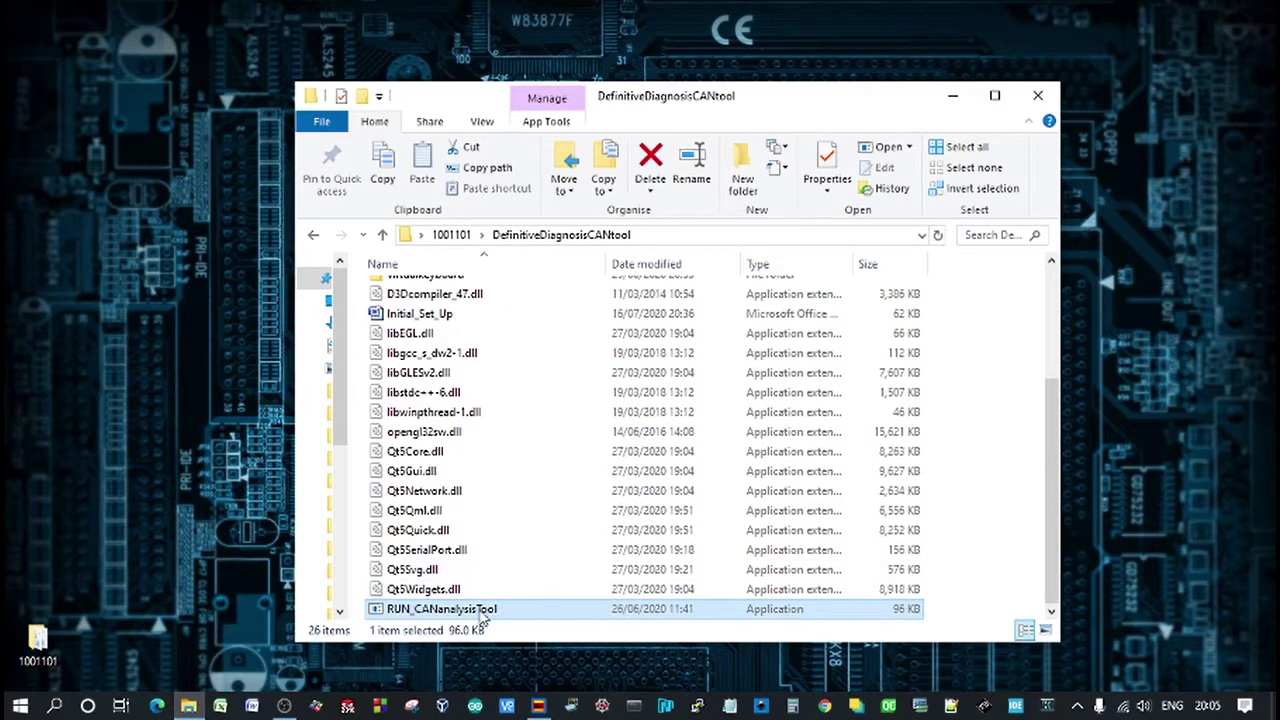
scroll(480, 617, up, 3)
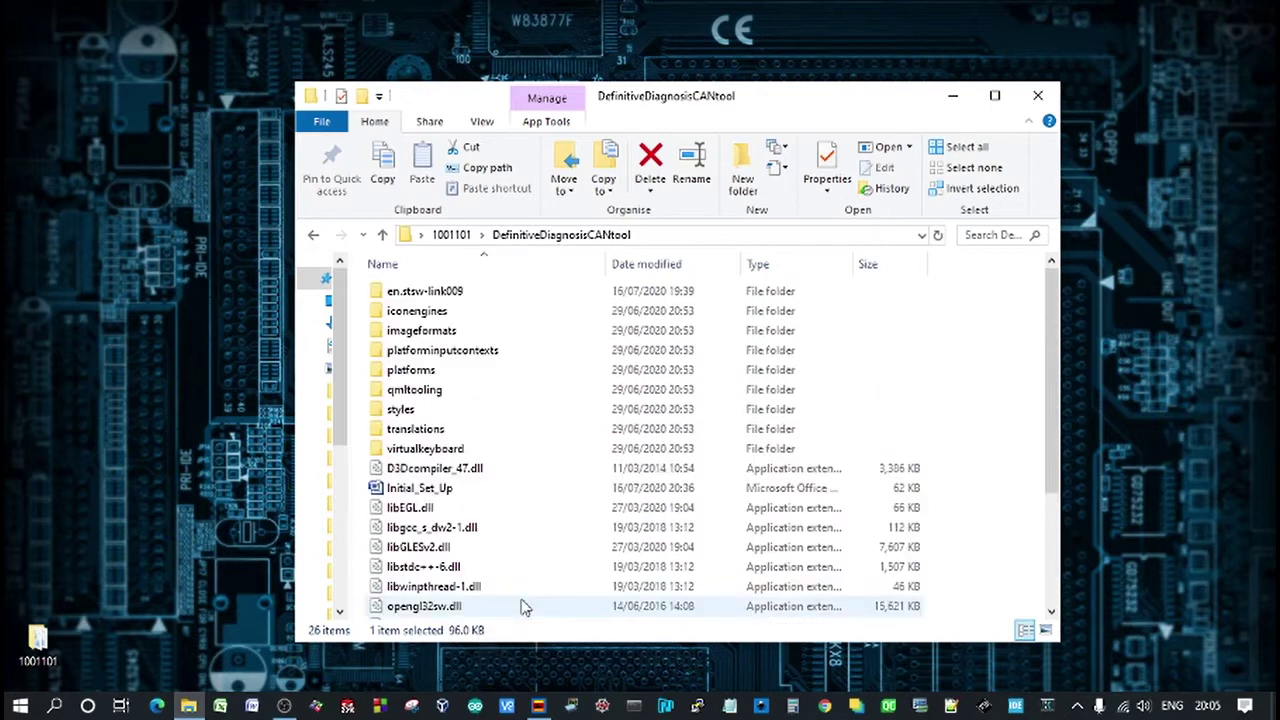
- Open the en.stsw-link009 driver folder, then return to DefinitiveDiagnosisCANtool to find RUN_CANanalysisTool
double_click(472, 297)
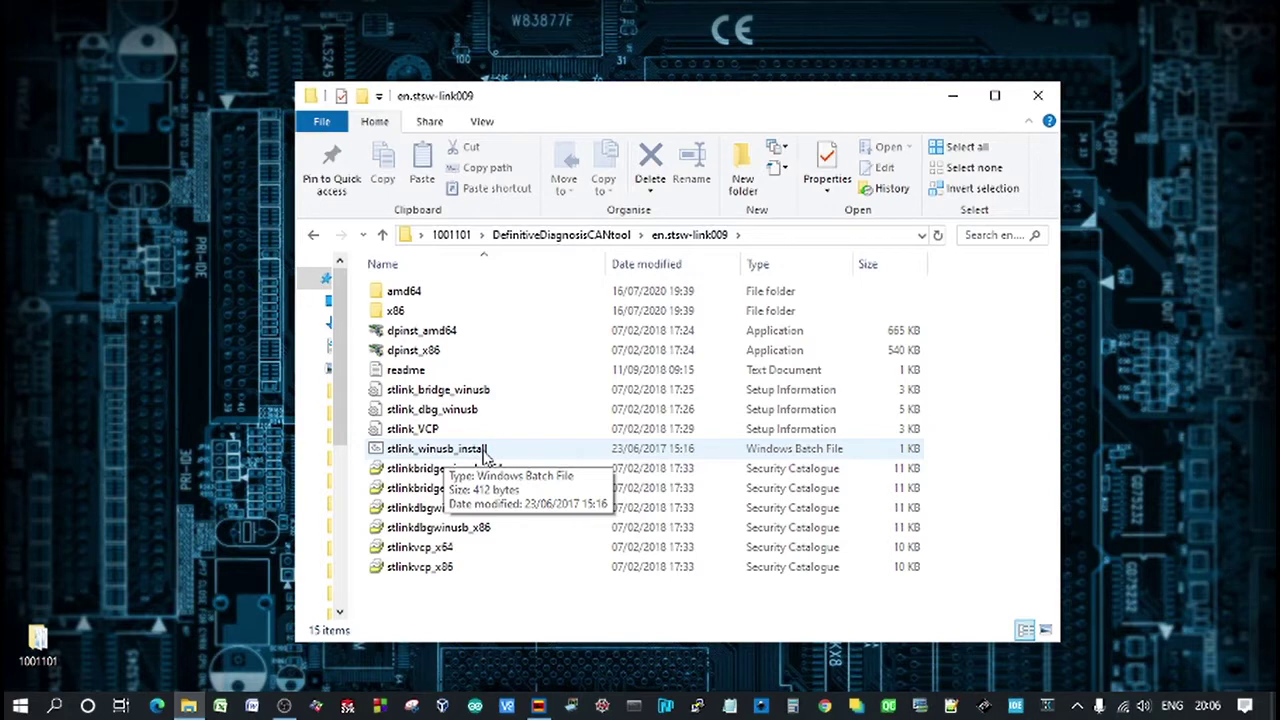
click(566, 240)
scroll(531, 434, down, 3)
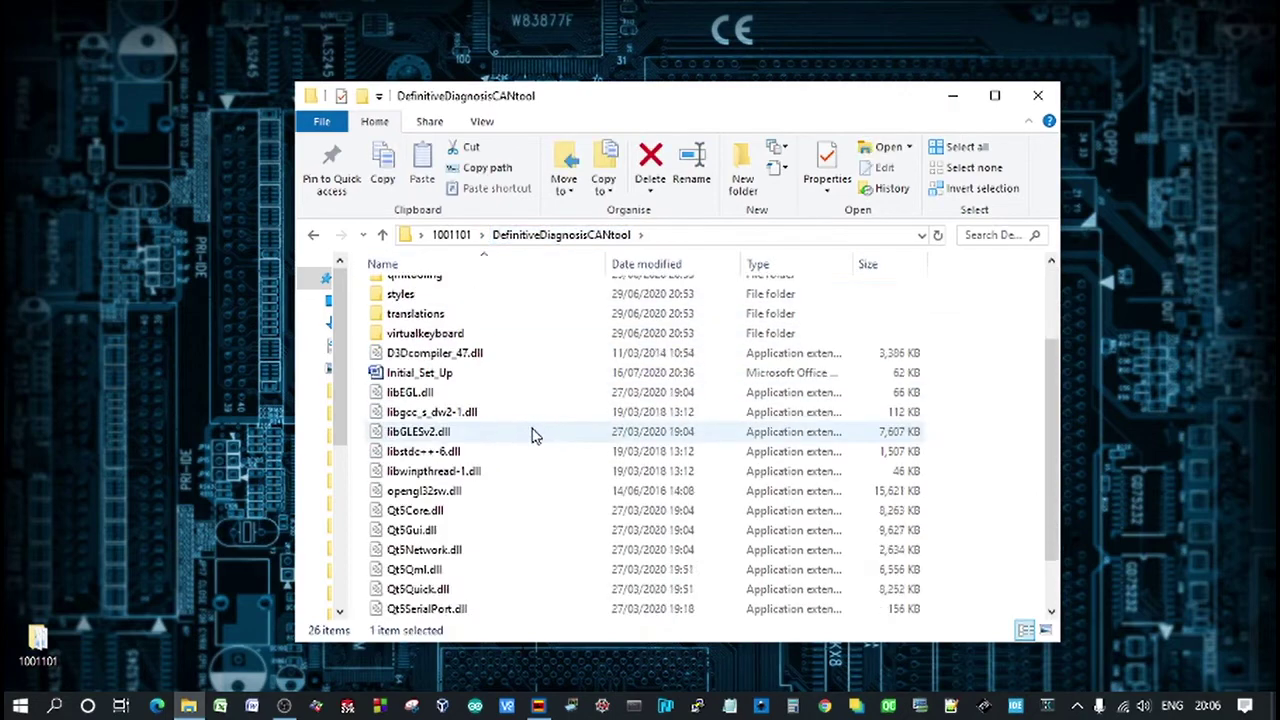
- Bring the webcam recorder in front of the minimized Explorer and shift it left
click(538, 706)
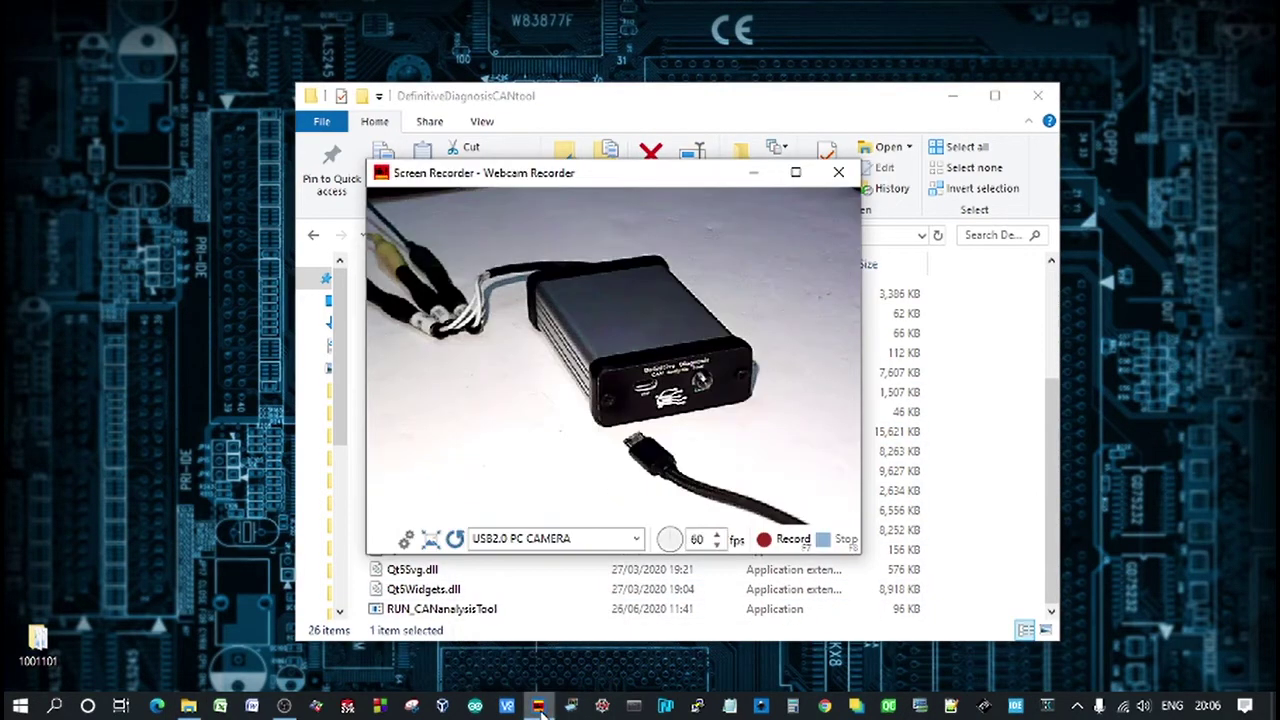
click(953, 95)
drag(703, 183, 652, 187)
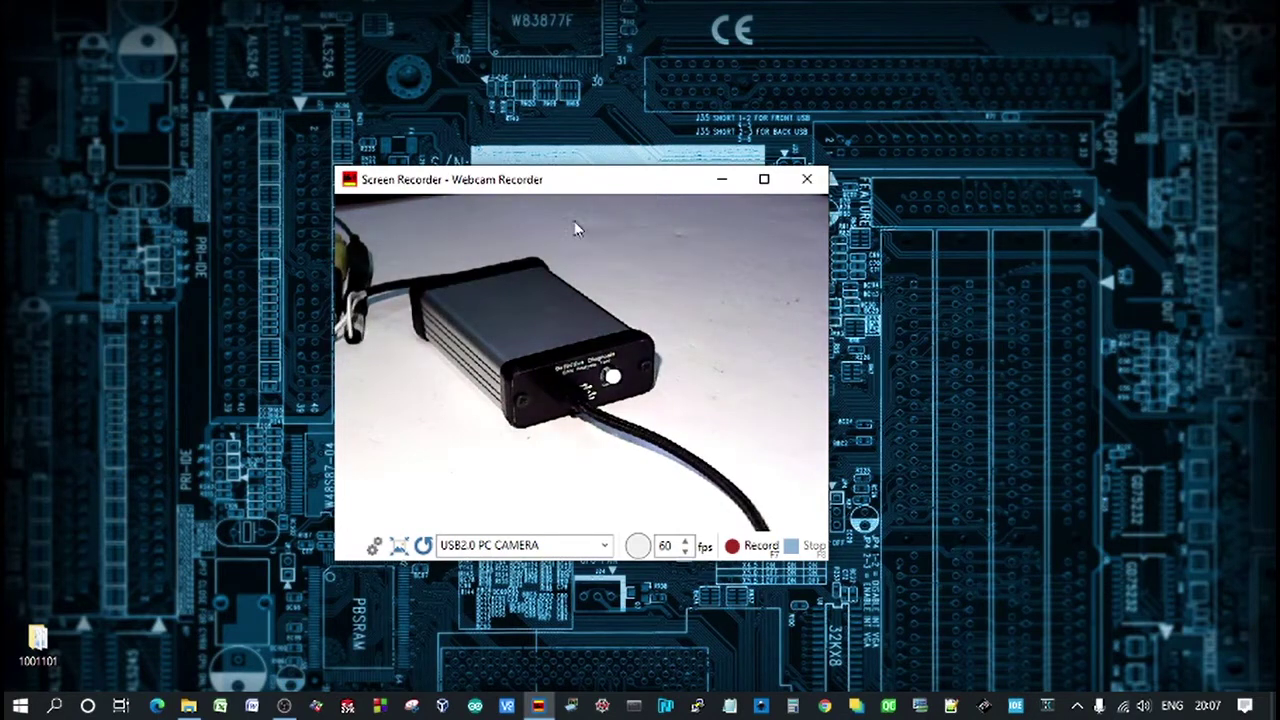
- Launch RUN_CANanalysisTool from the DefinitiveDiagnosisCANtool folder and start capturing CAN frames at 500 kb/s
click(190, 706)
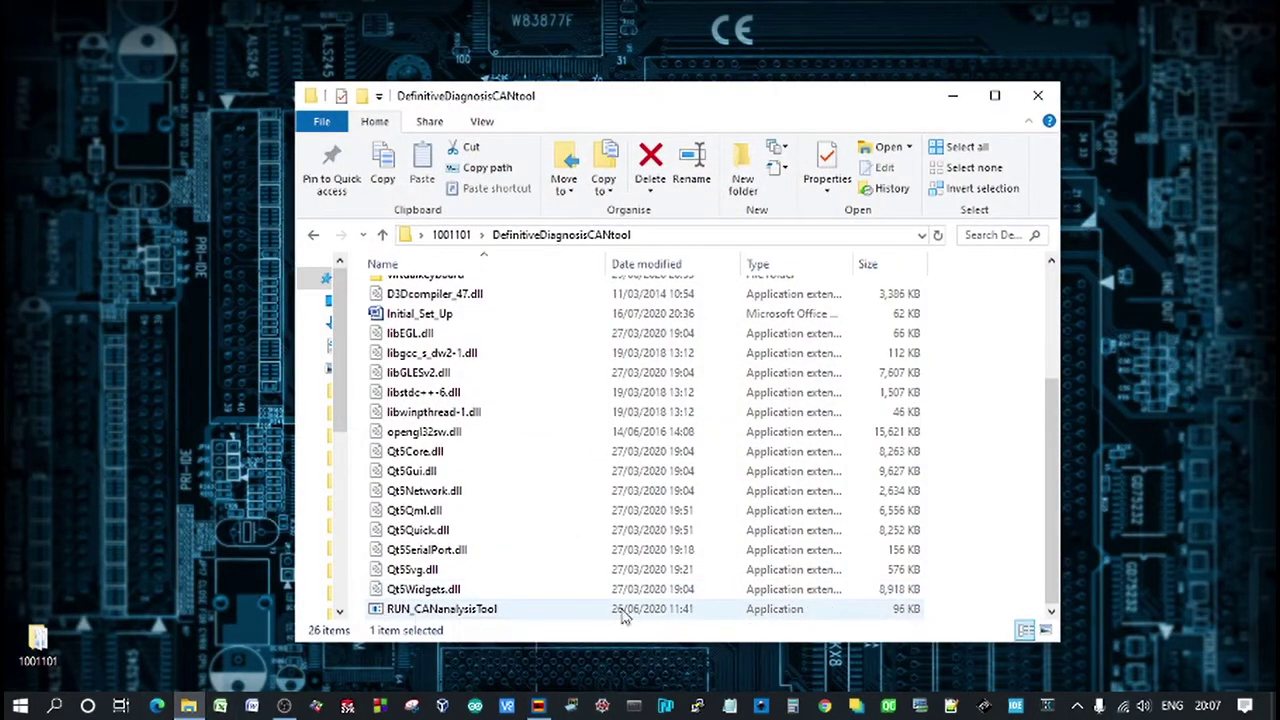
double_click(476, 612)
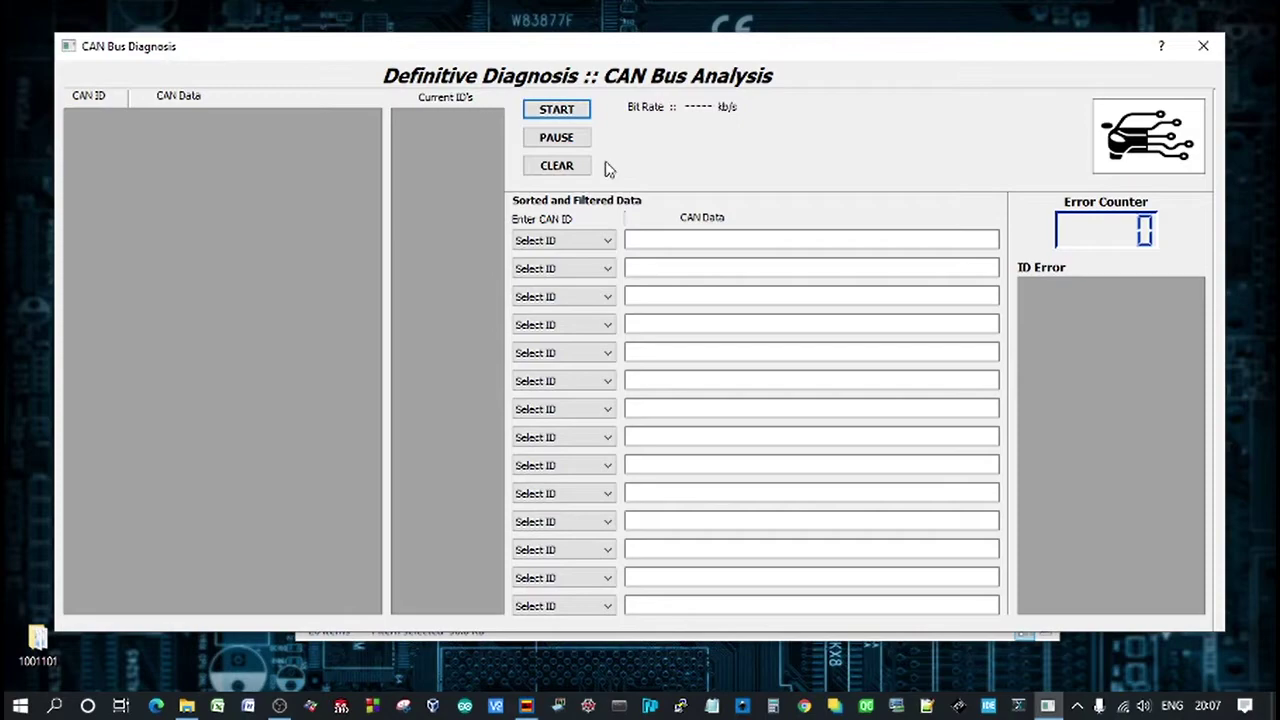
click(557, 111)
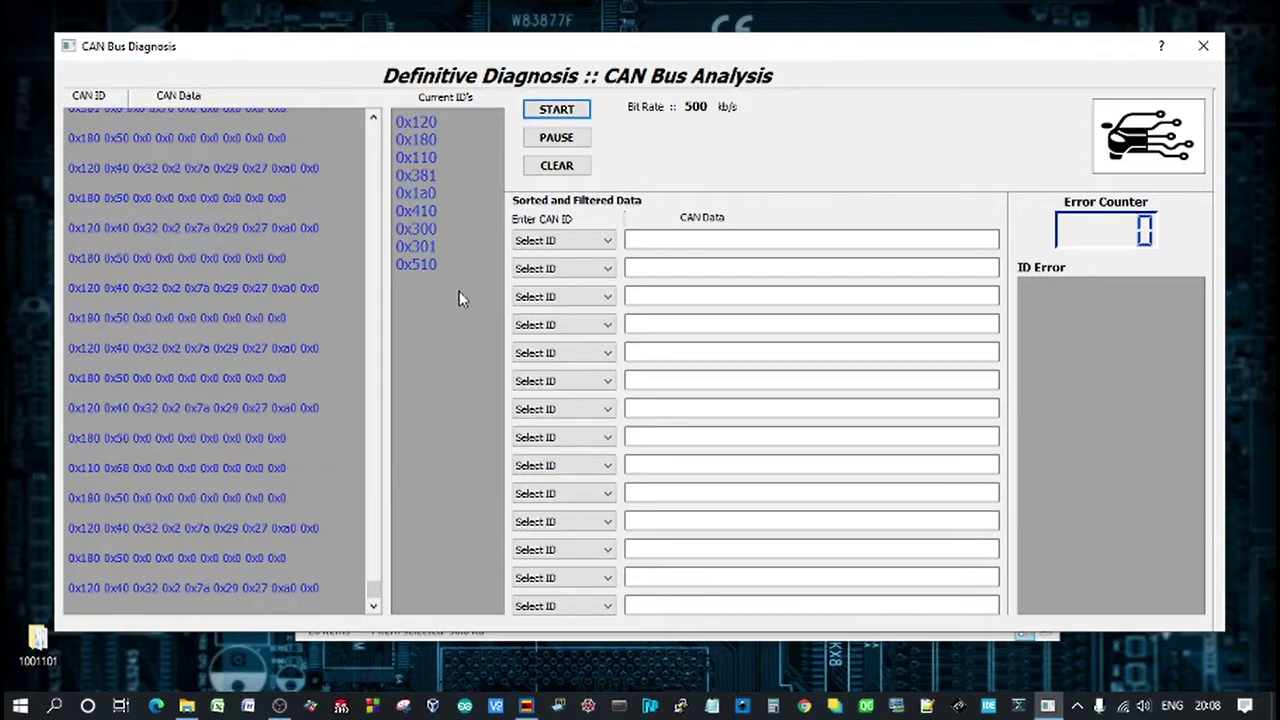
- Pause the incoming CAN stream briefly, then resume capturing frames
click(580, 146)
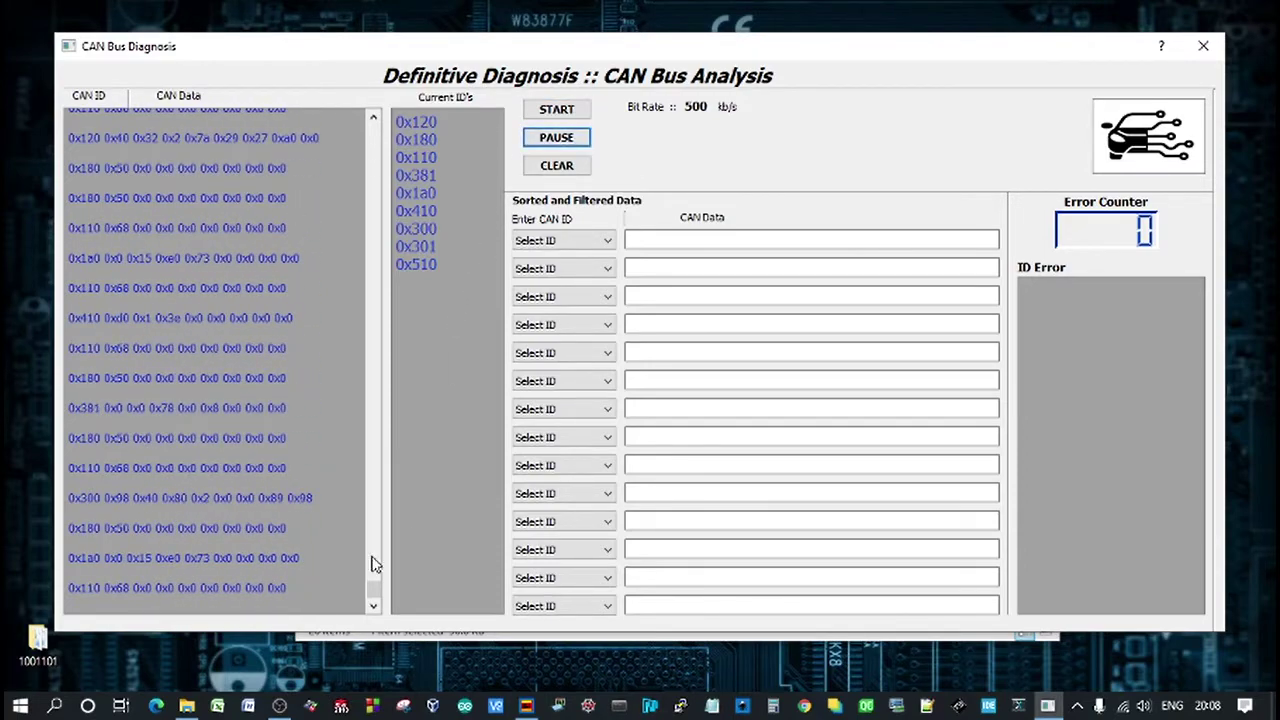
key(shift+Tab)
key(space)
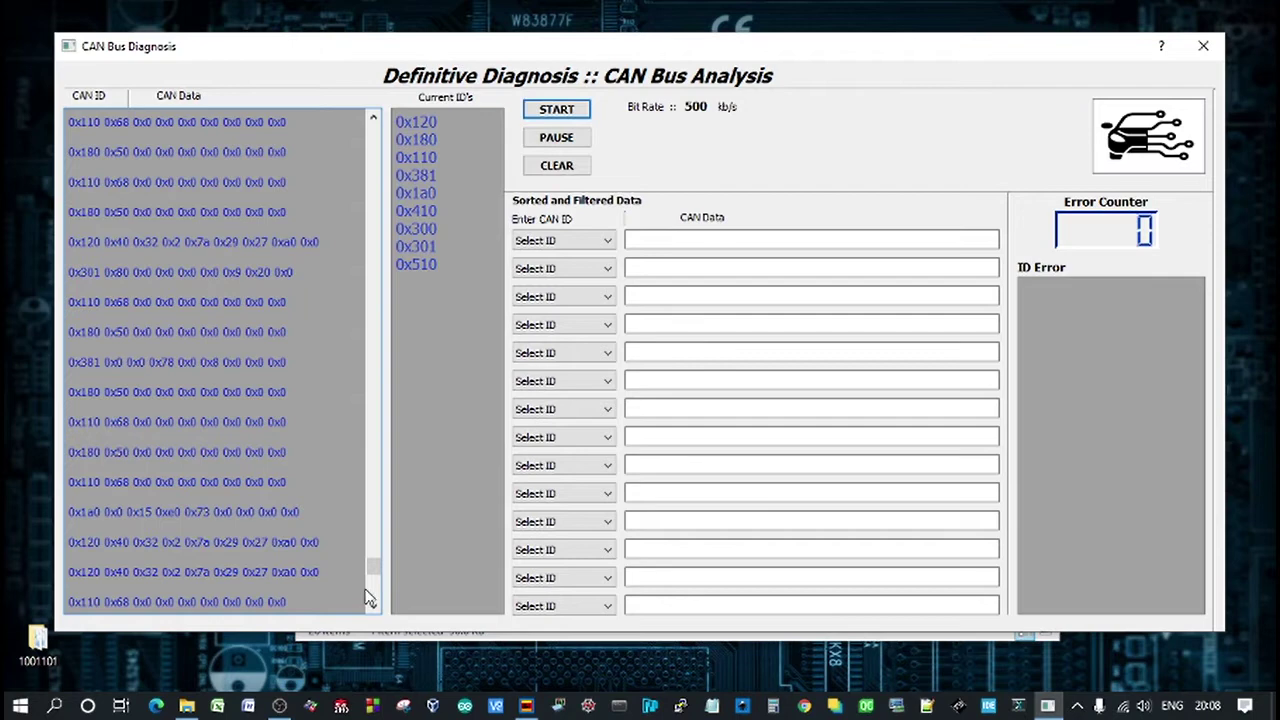
- Copy a block of eight logged CAN frames and scroll down through newer frames
drag(264, 552, 117, 332)
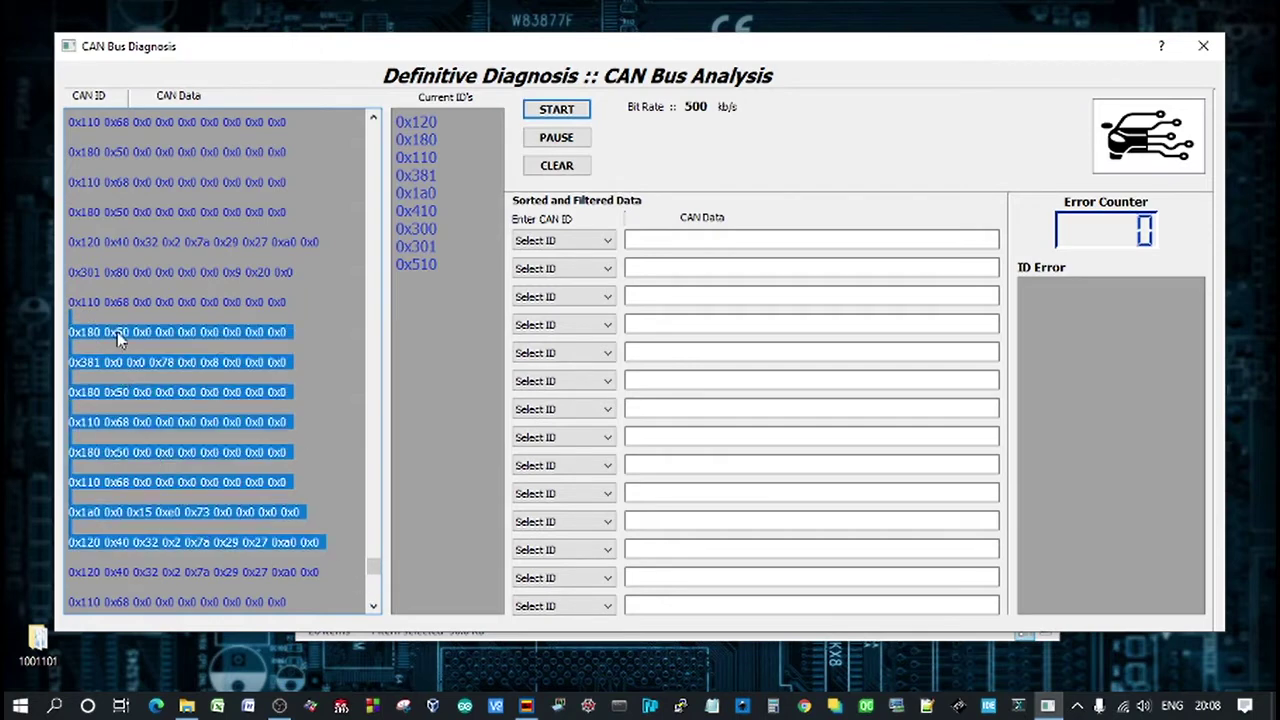
right_click(145, 362)
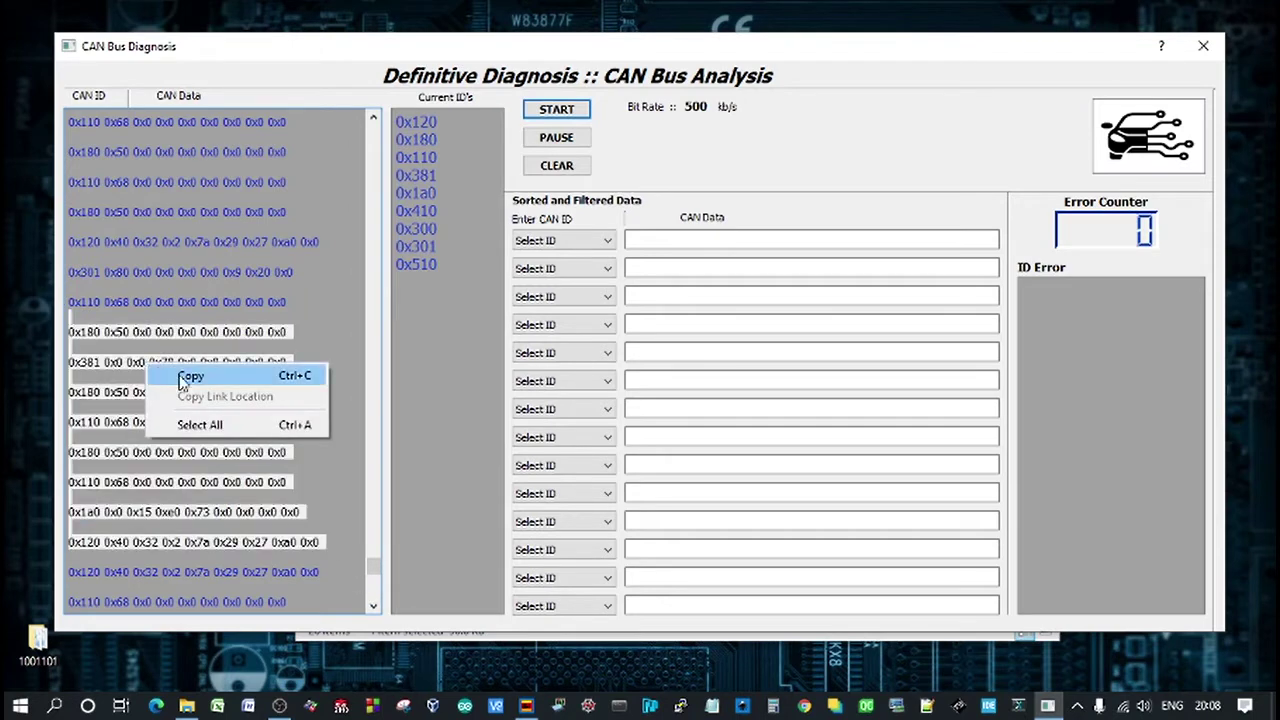
click(180, 376)
click(321, 437)
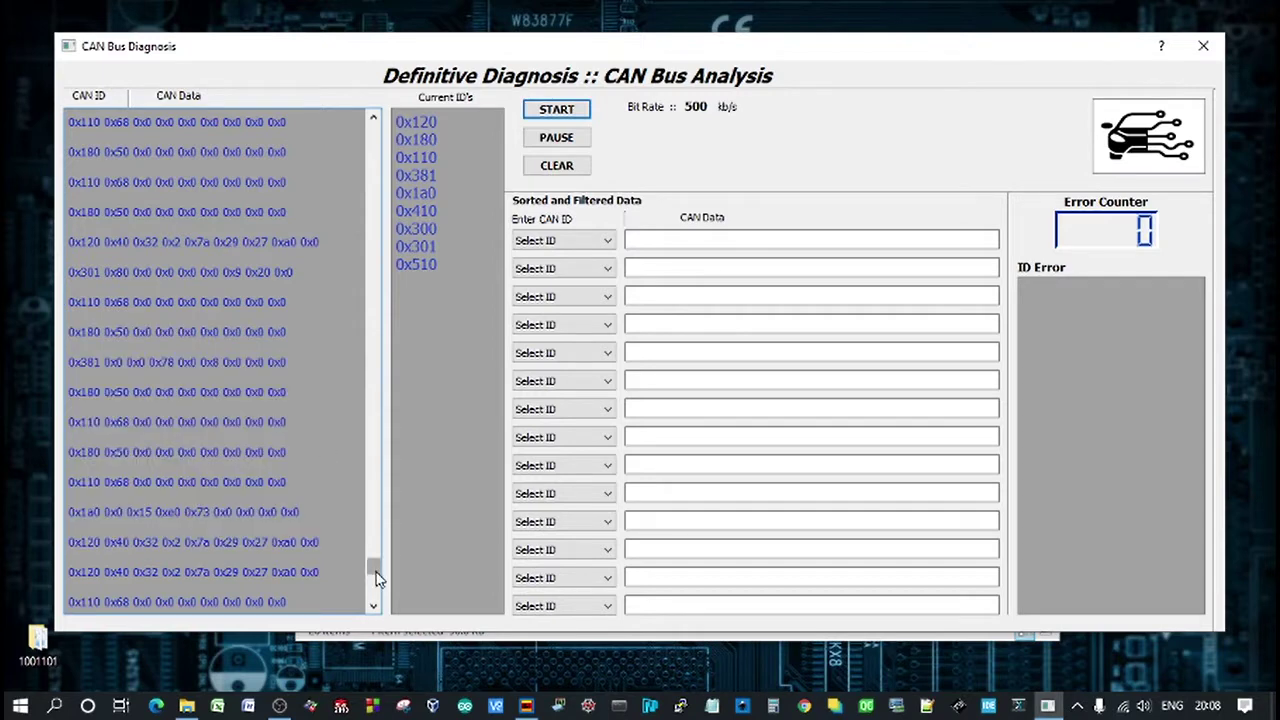
click(373, 606)
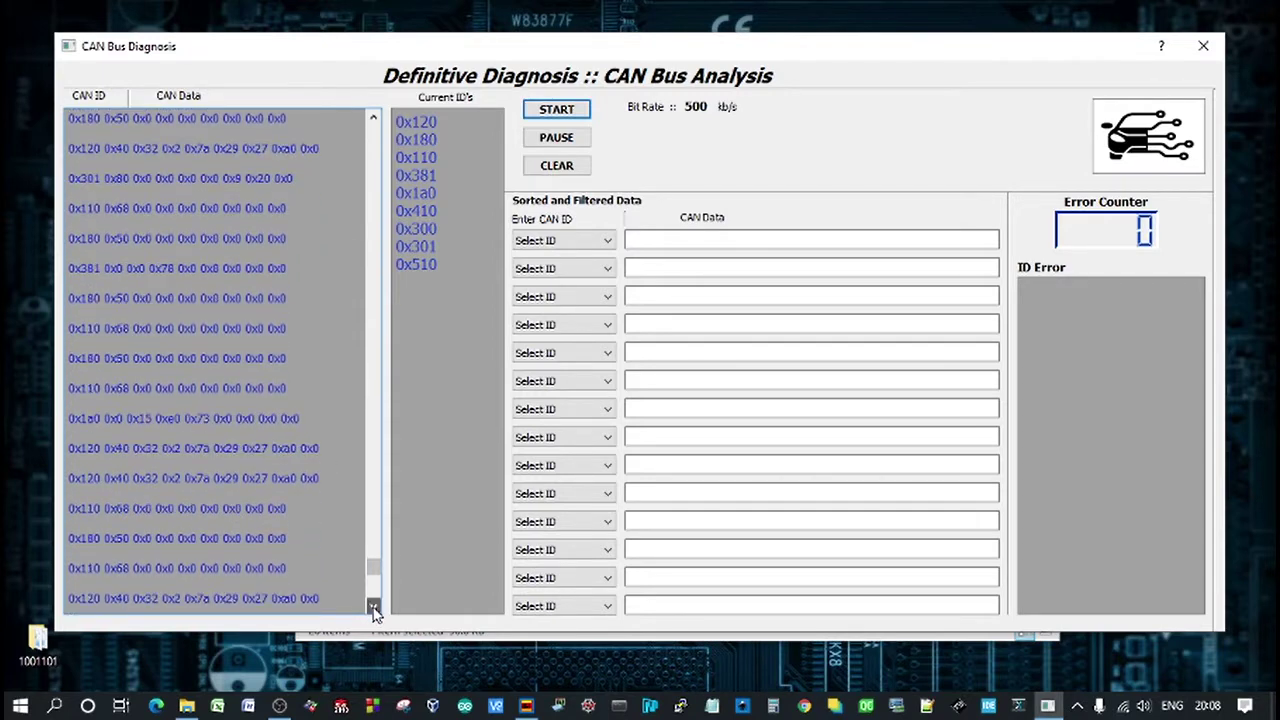
click(373, 606)
click(375, 607)
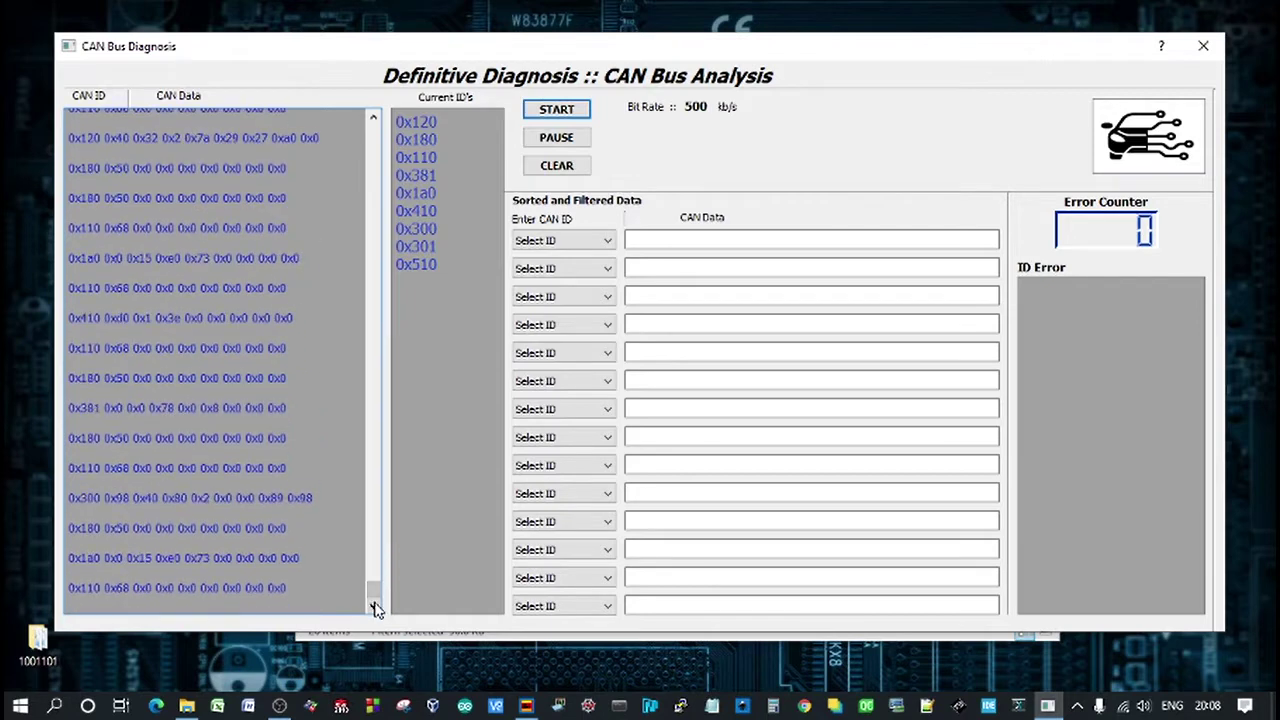
- Clear captured frames and IDs, restart then pause capture, and nudge the window down-right
click(558, 168)
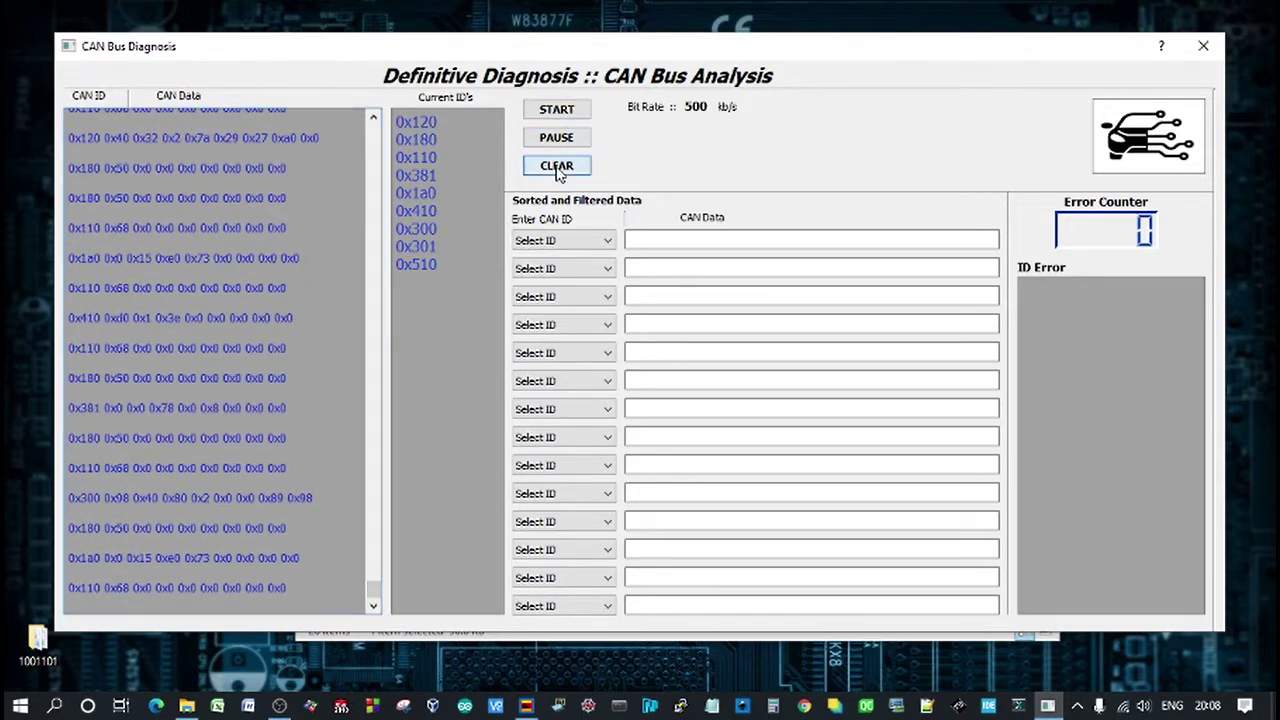
click(558, 170)
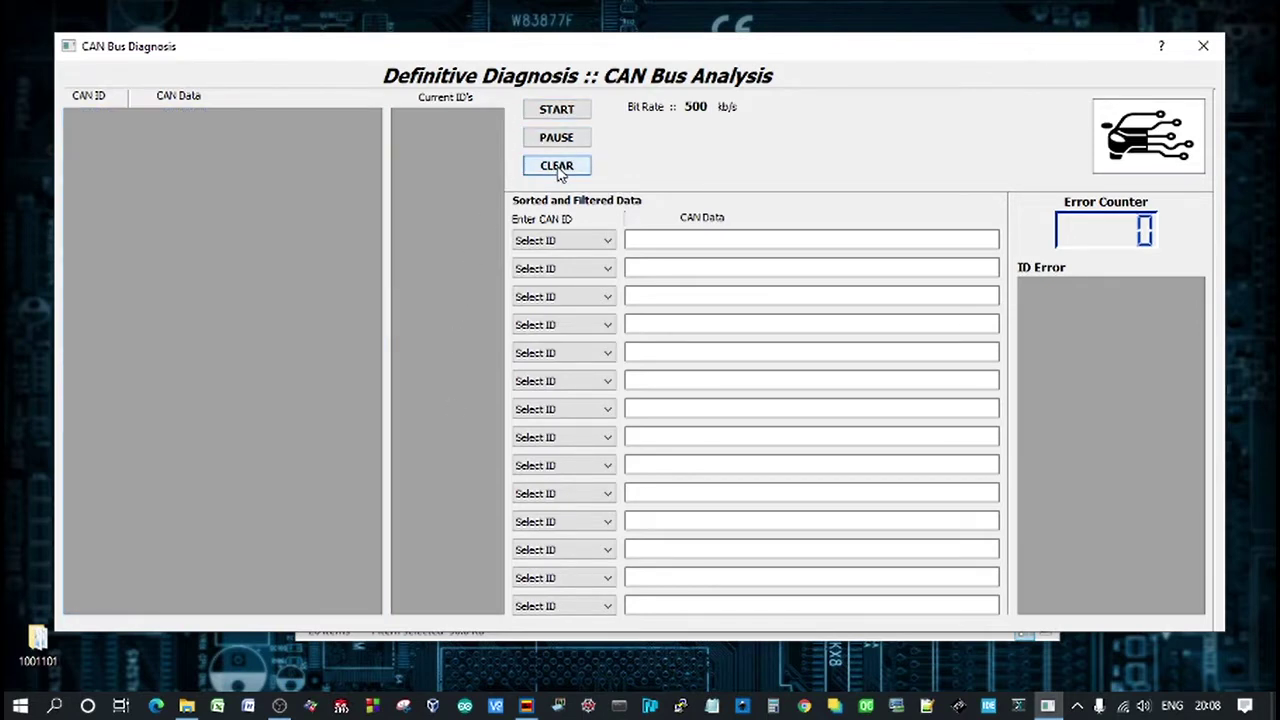
click(558, 113)
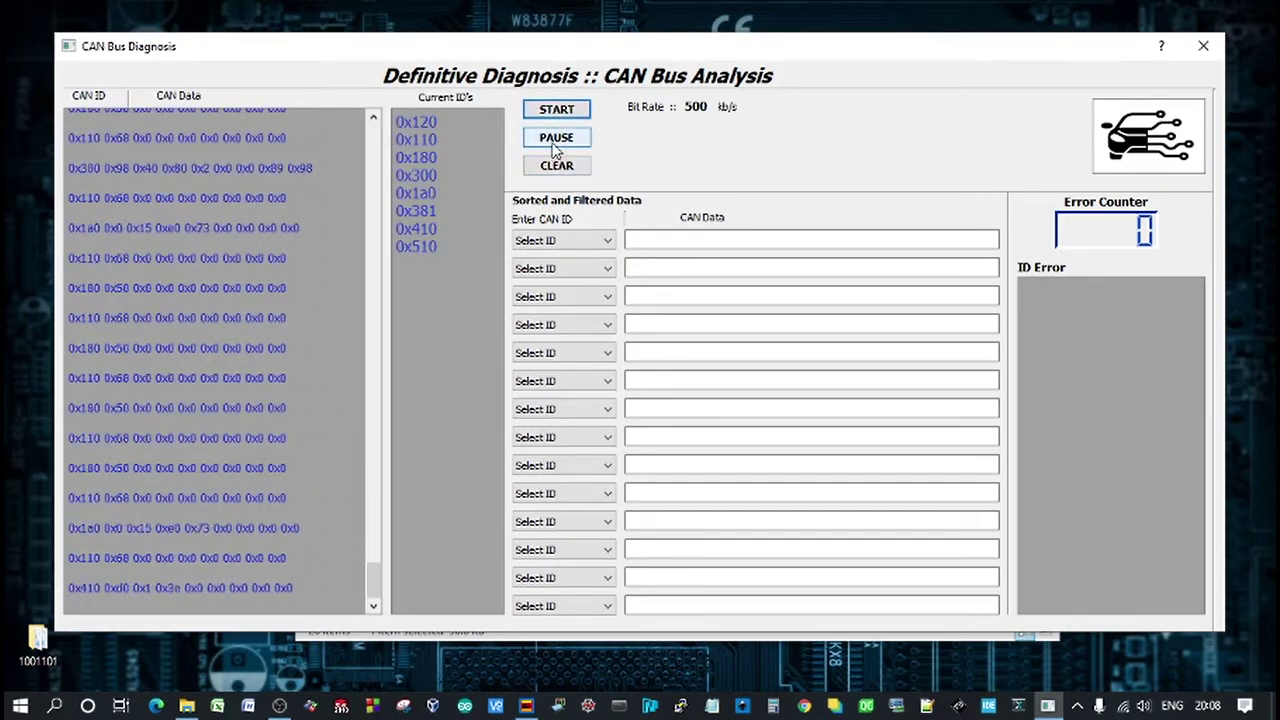
click(556, 140)
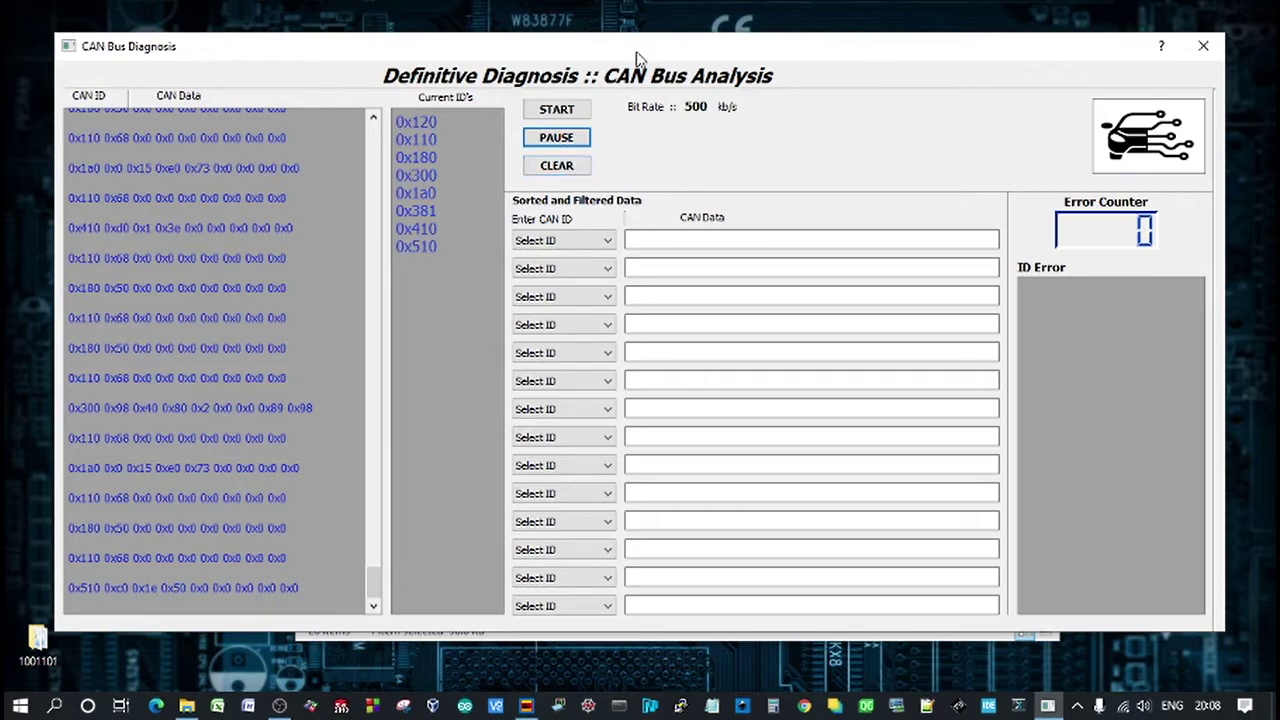
drag(638, 49, 645, 64)
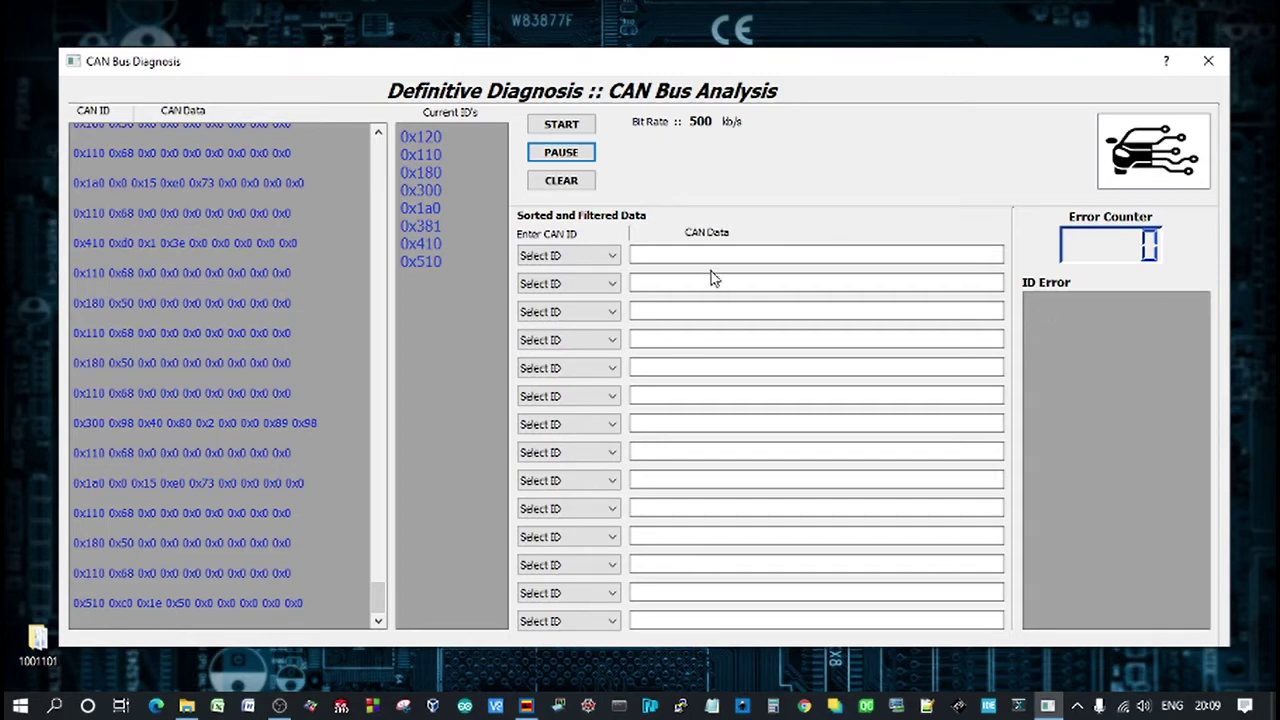
- Log the induced fault until five errors are counted, pause, and highlight error IDs 0x300 and 0x180
click(563, 127)
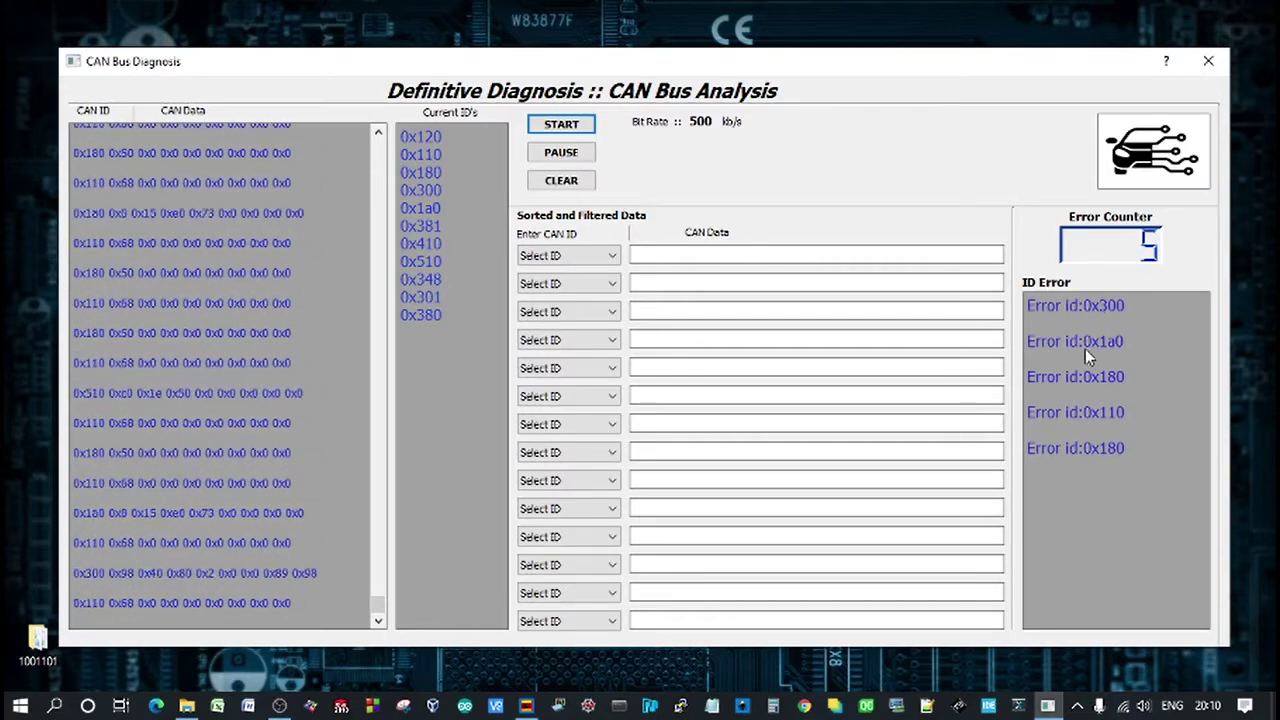
click(583, 155)
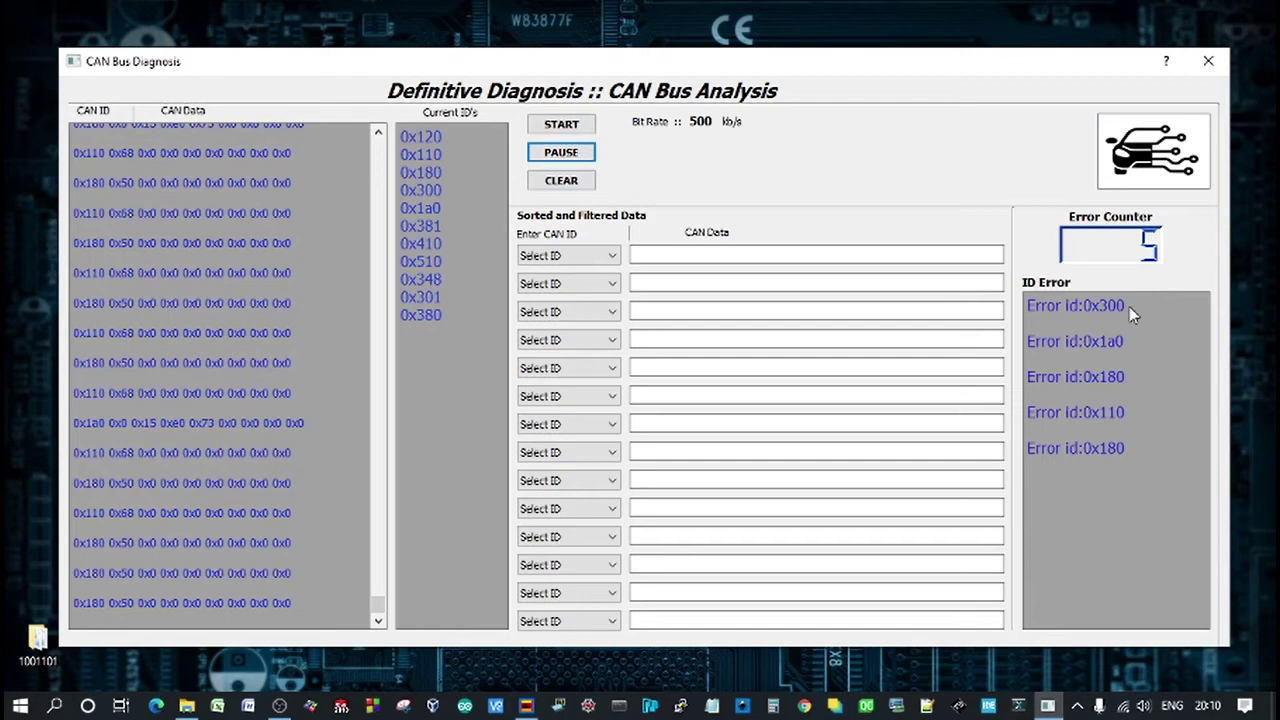
drag(1030, 310, 1143, 315)
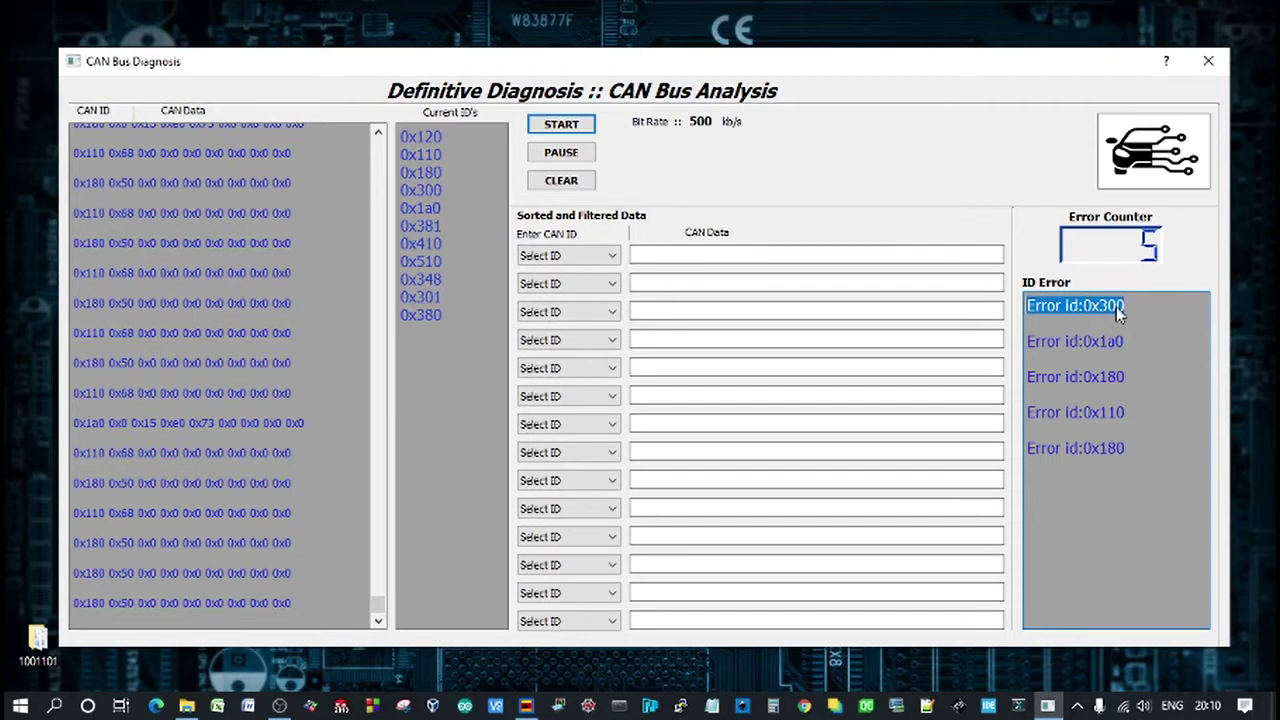
drag(1057, 449, 1141, 451)
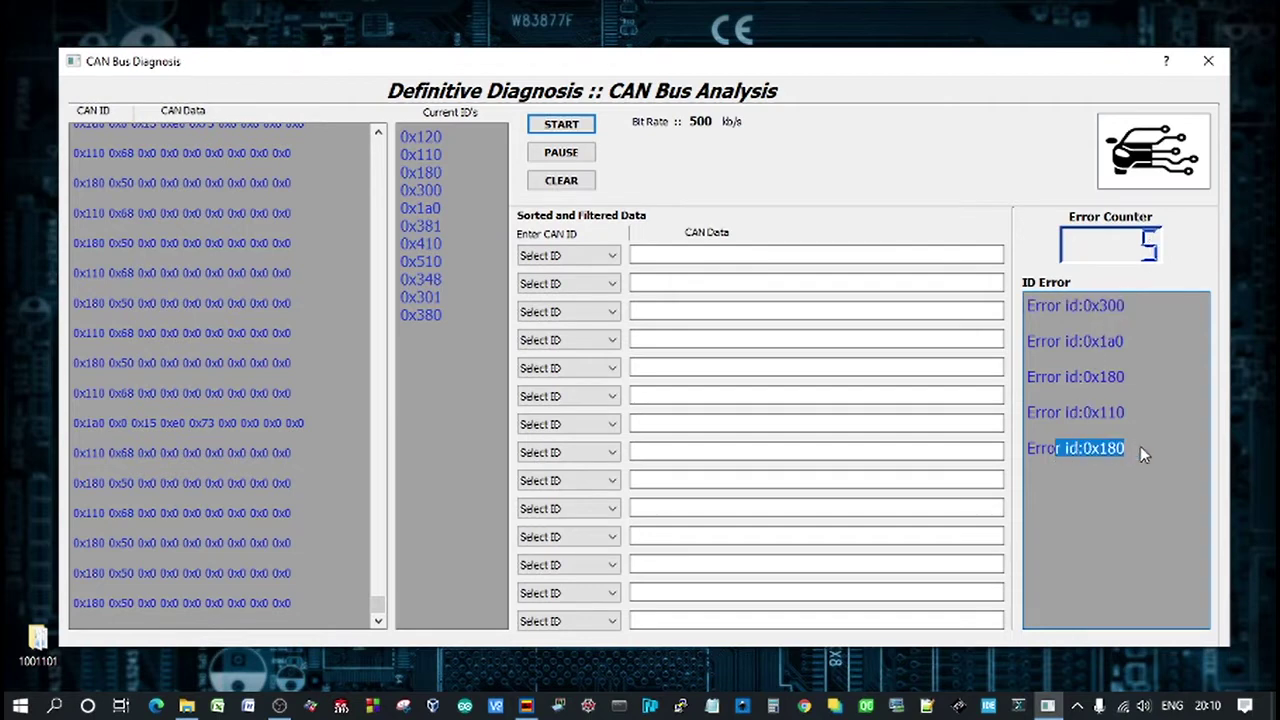
drag(1068, 412, 1129, 374)
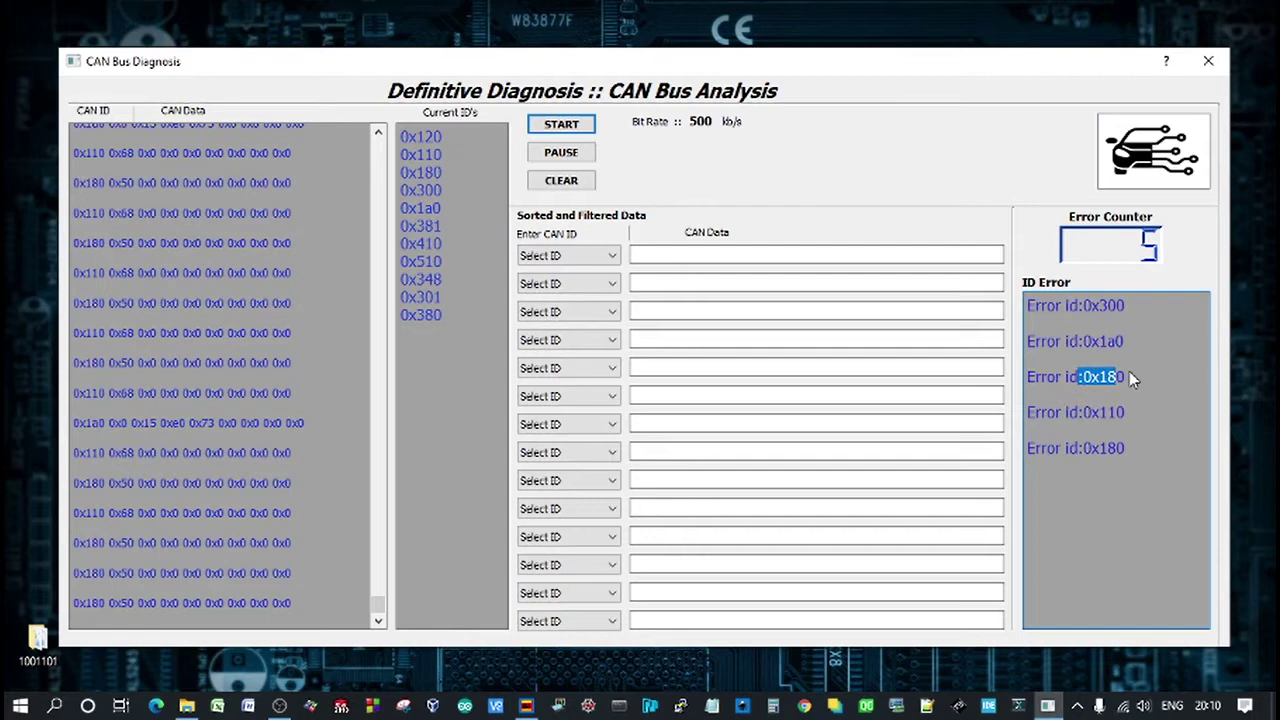
click(1134, 377)
drag(1027, 303, 1133, 305)
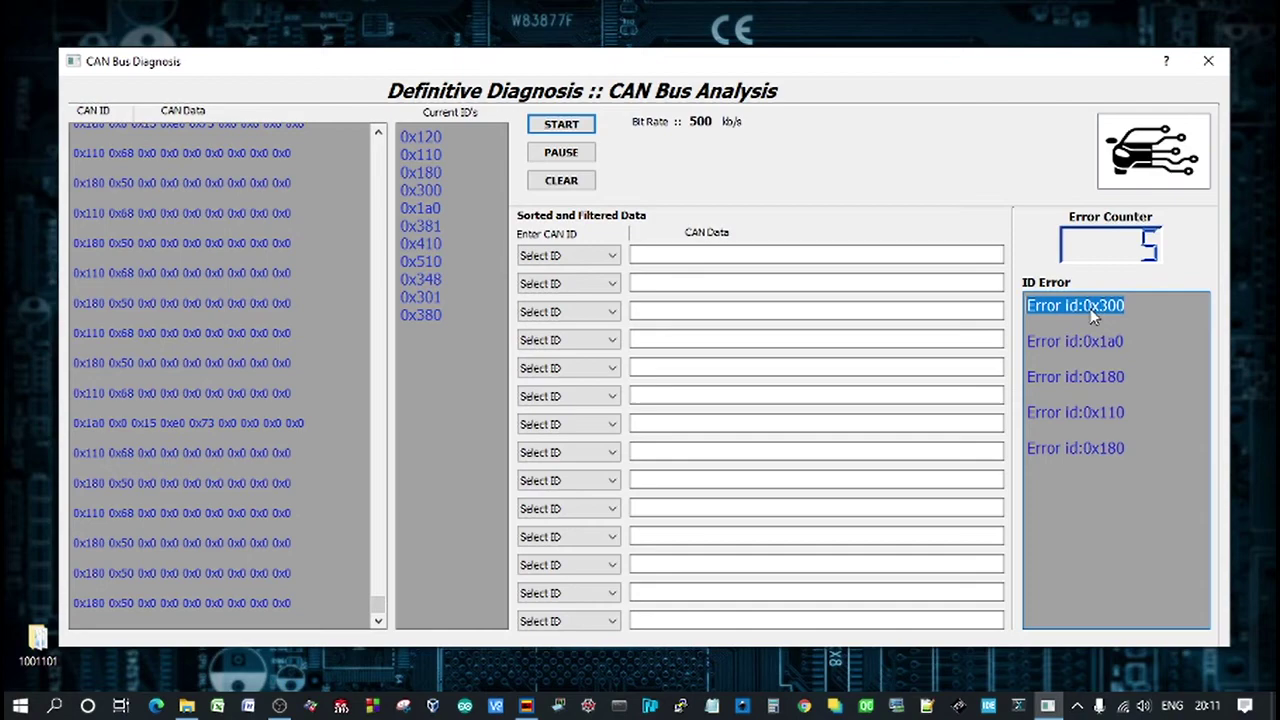
- Restart logging, filter the first sorted row to 0x300, and highlight its 0x89 data byte
click(568, 130)
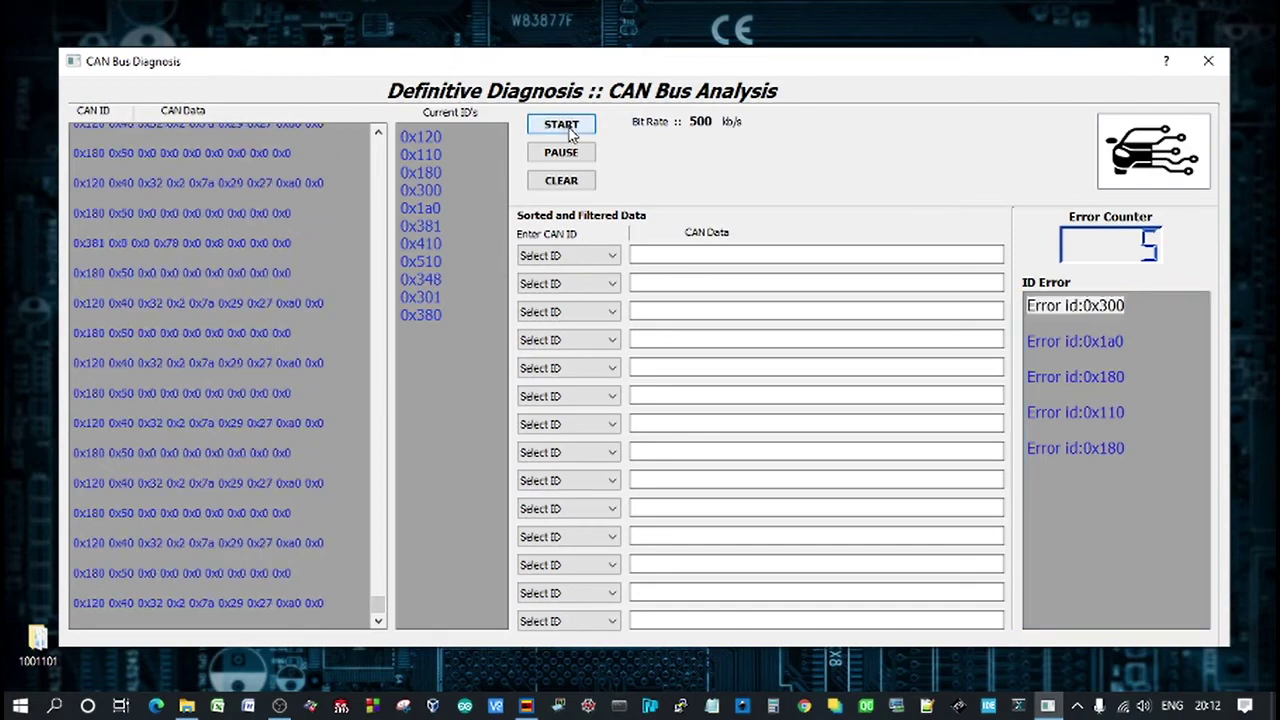
click(612, 256)
drag(612, 323, 608, 339)
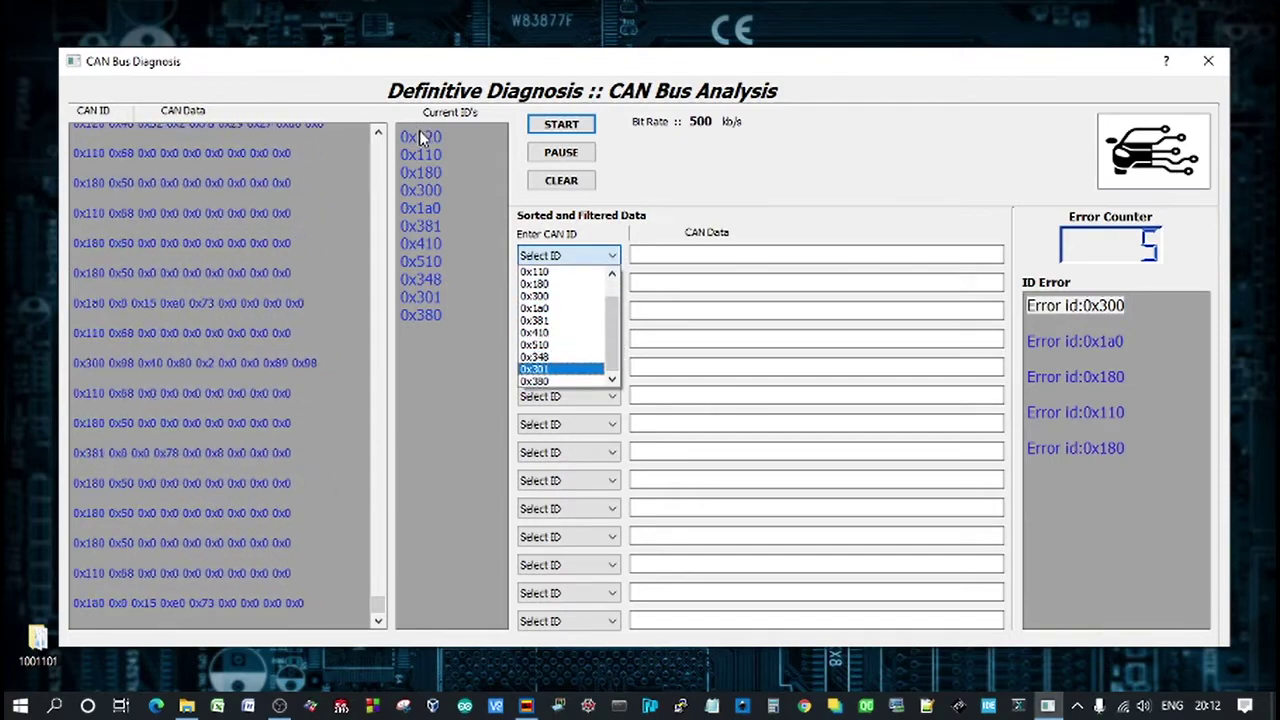
drag(419, 130, 481, 326)
click(481, 325)
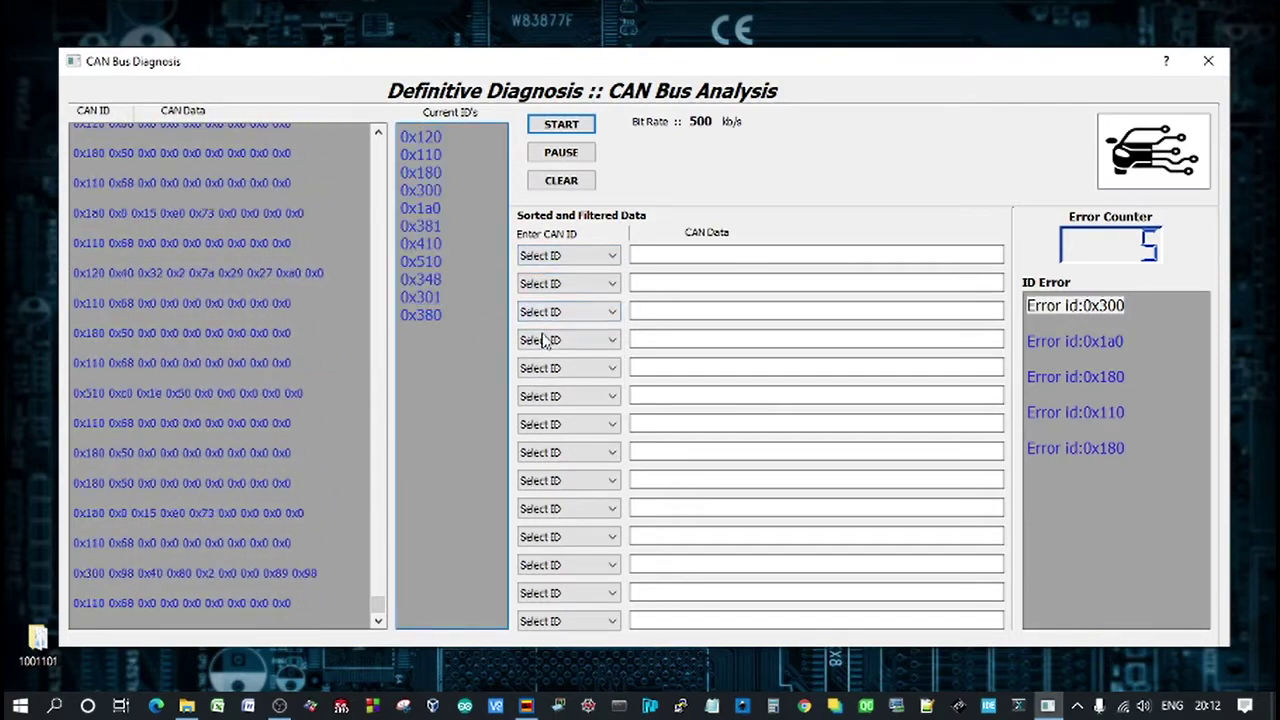
click(610, 256)
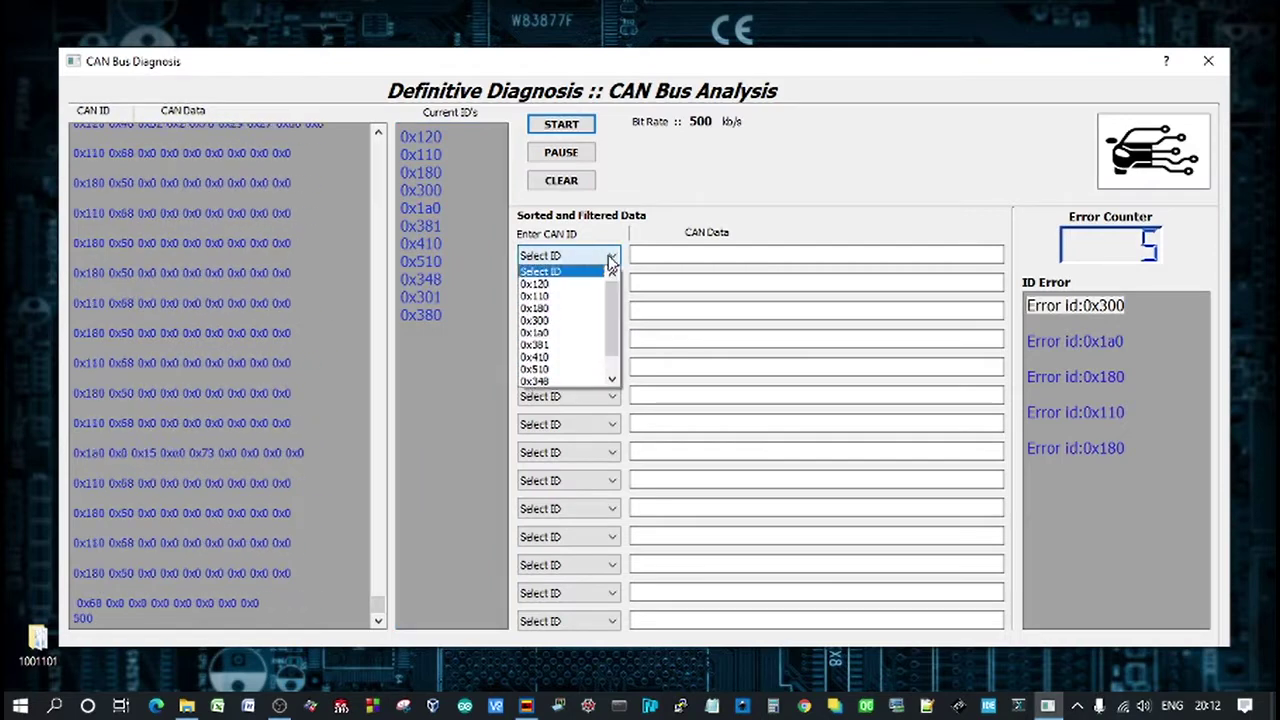
click(553, 321)
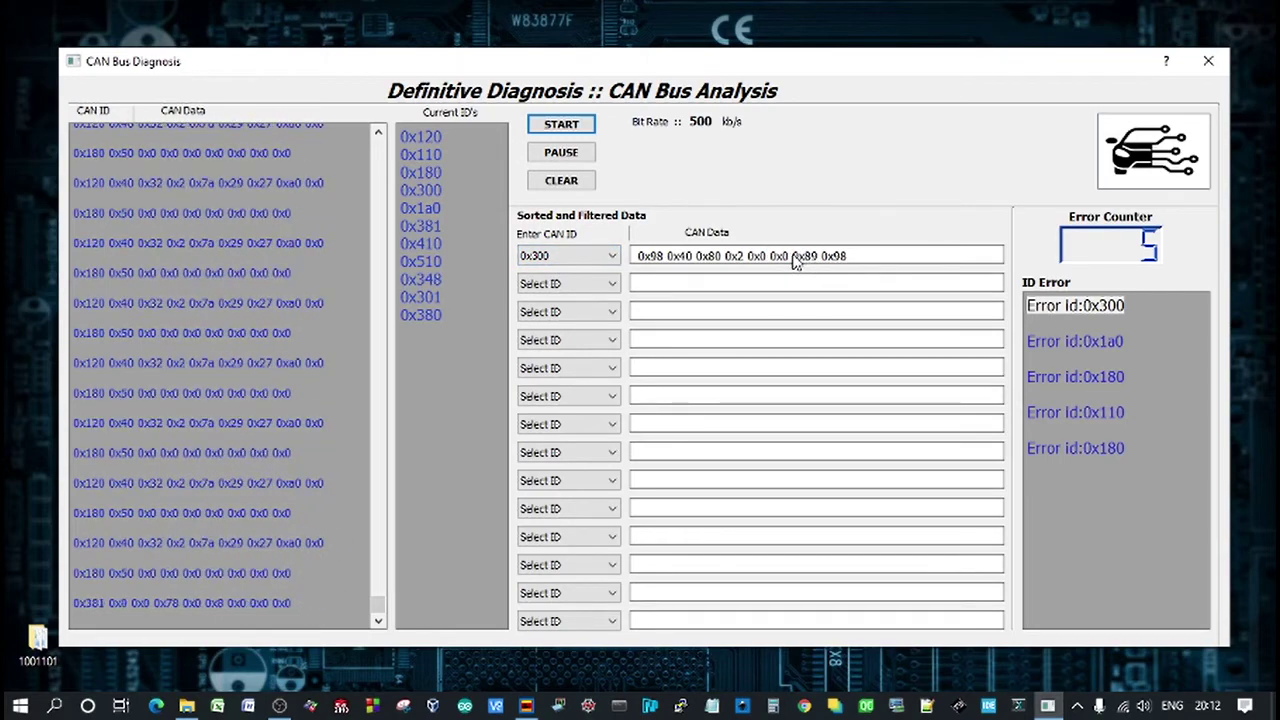
drag(794, 258, 815, 258)
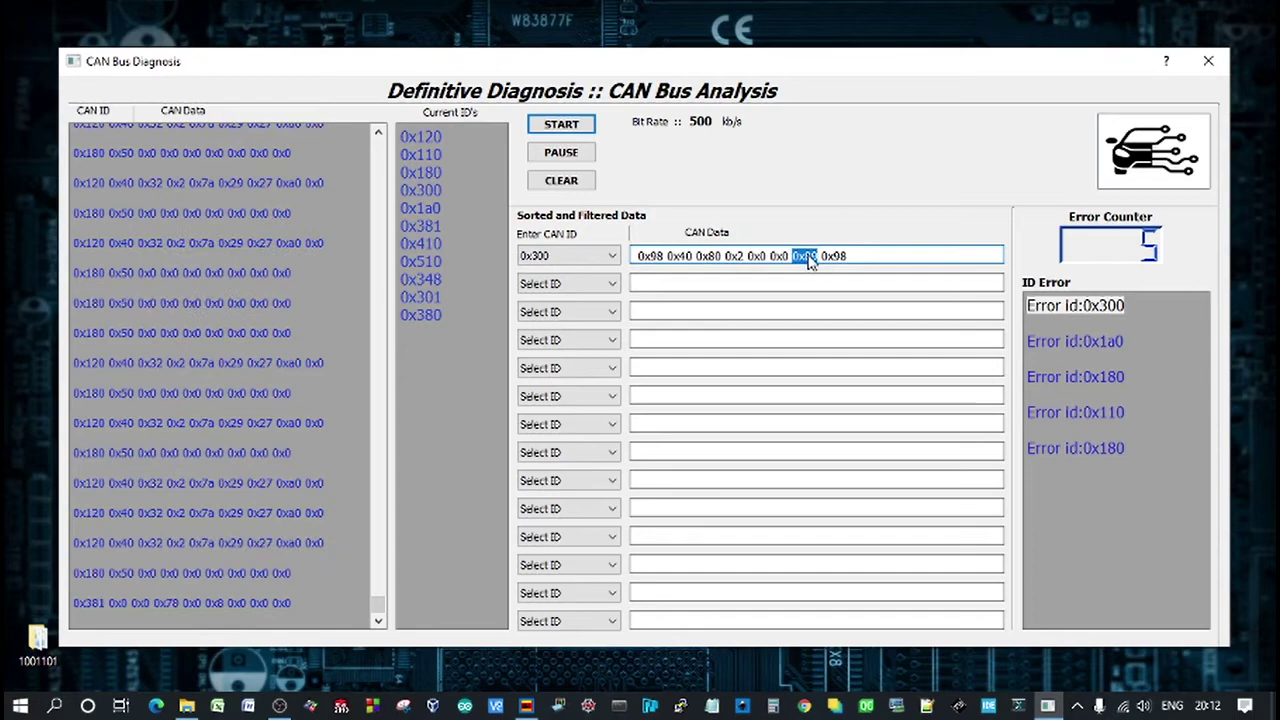
click(545, 260)
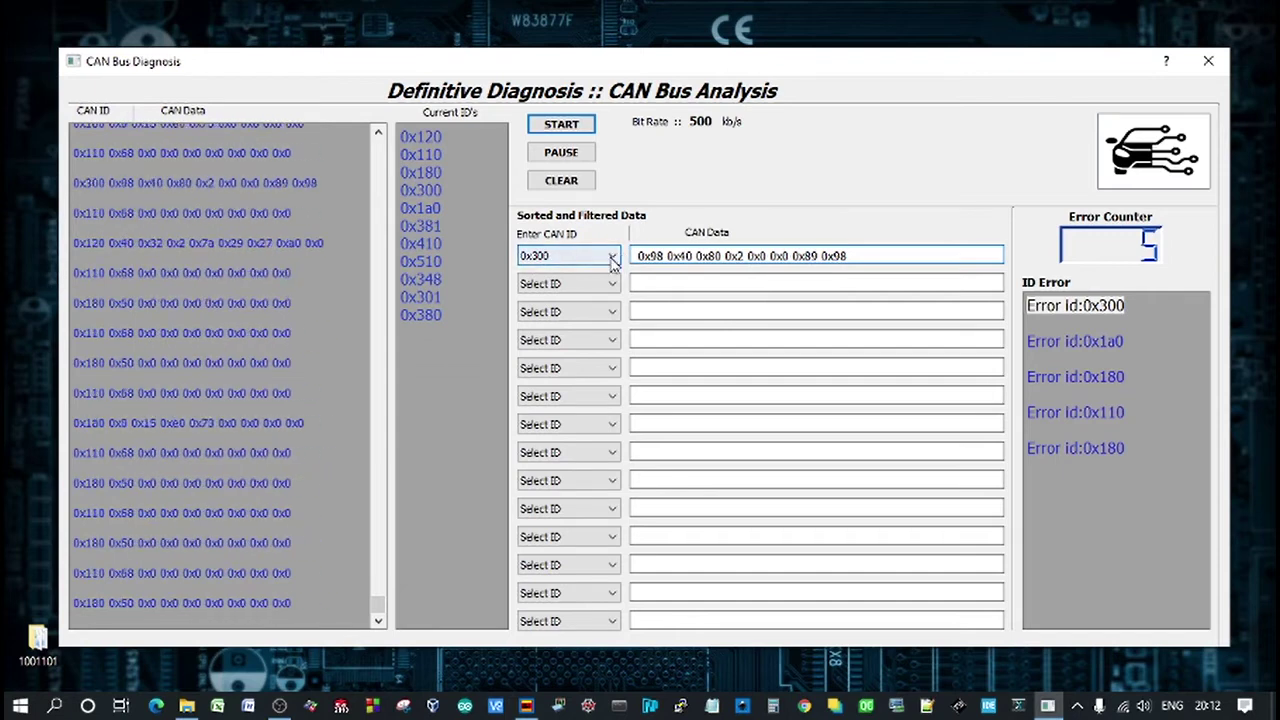
- Set filter rows two to five to IDs 0x120, 0x110, 0x381 and 0x120
click(612, 285)
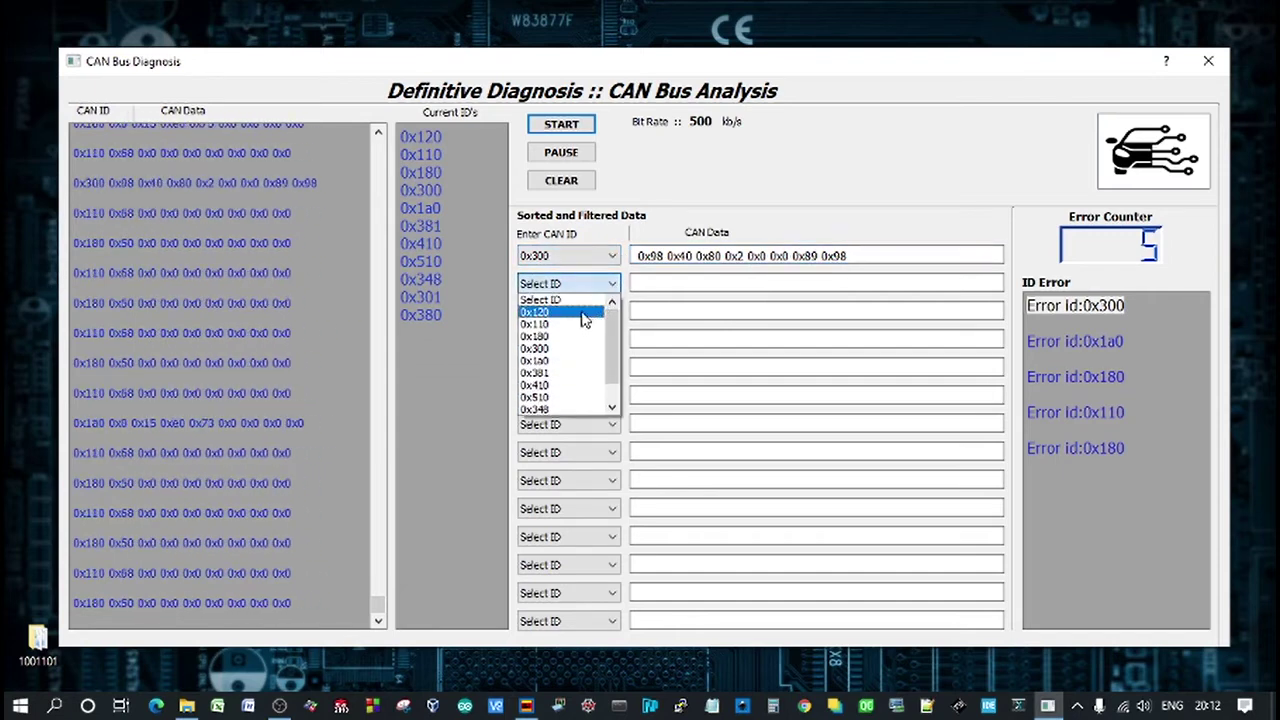
click(586, 313)
click(610, 312)
click(588, 357)
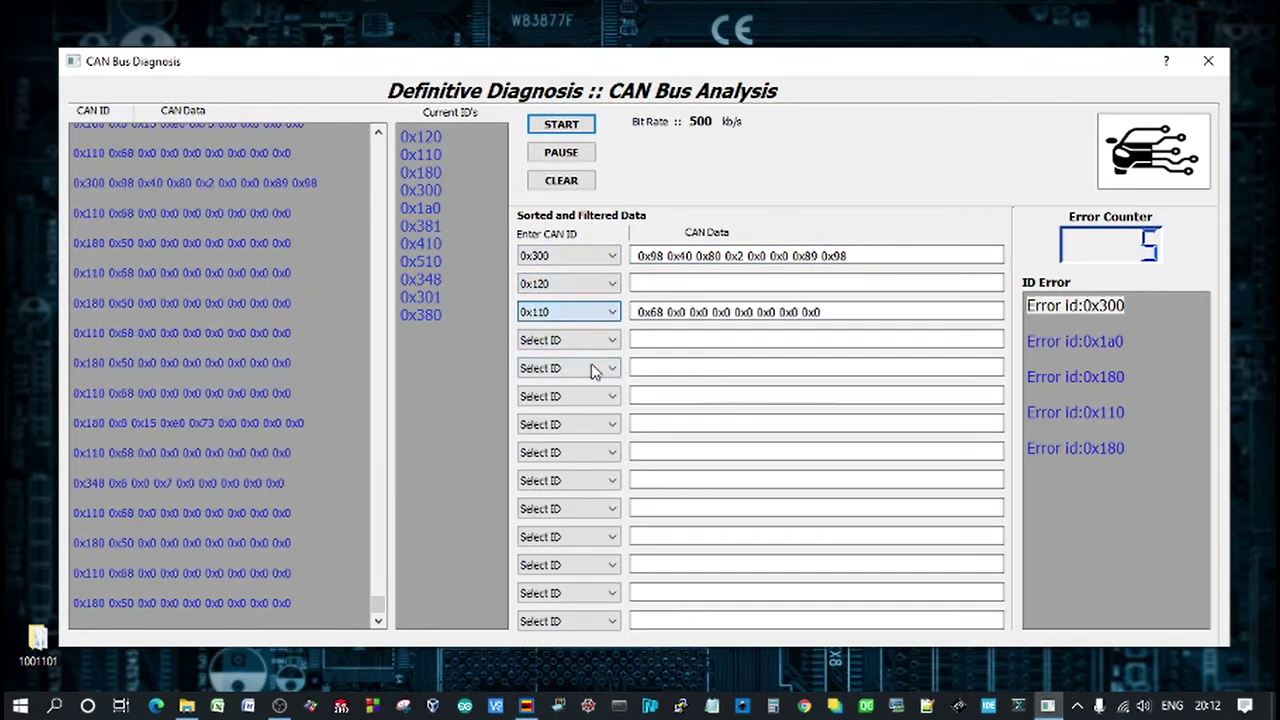
click(612, 340)
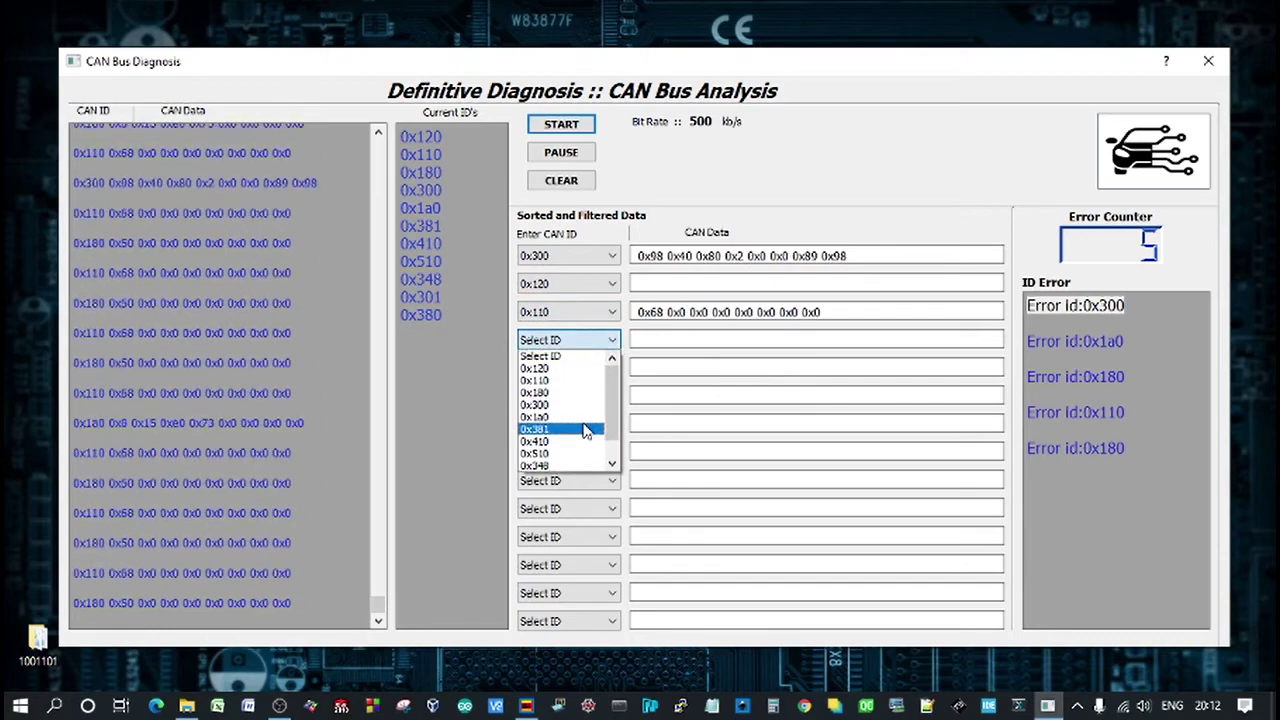
click(586, 430)
click(612, 368)
click(604, 397)
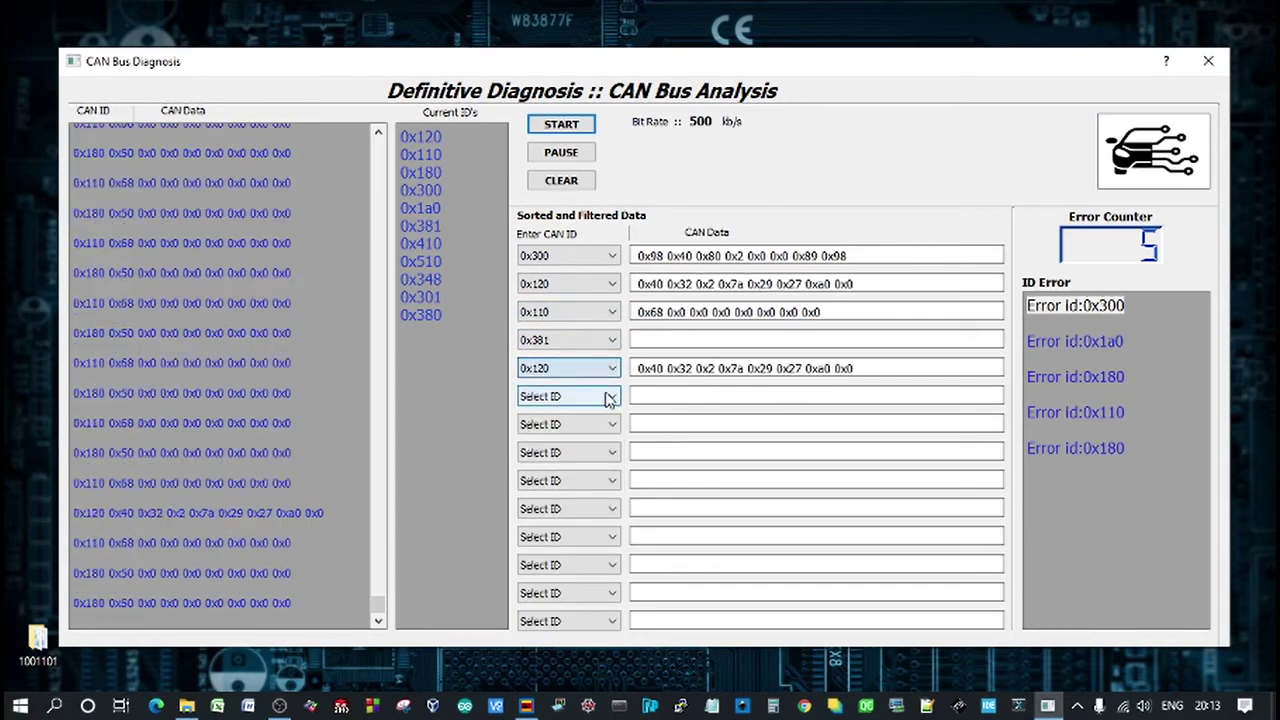
click(613, 369)
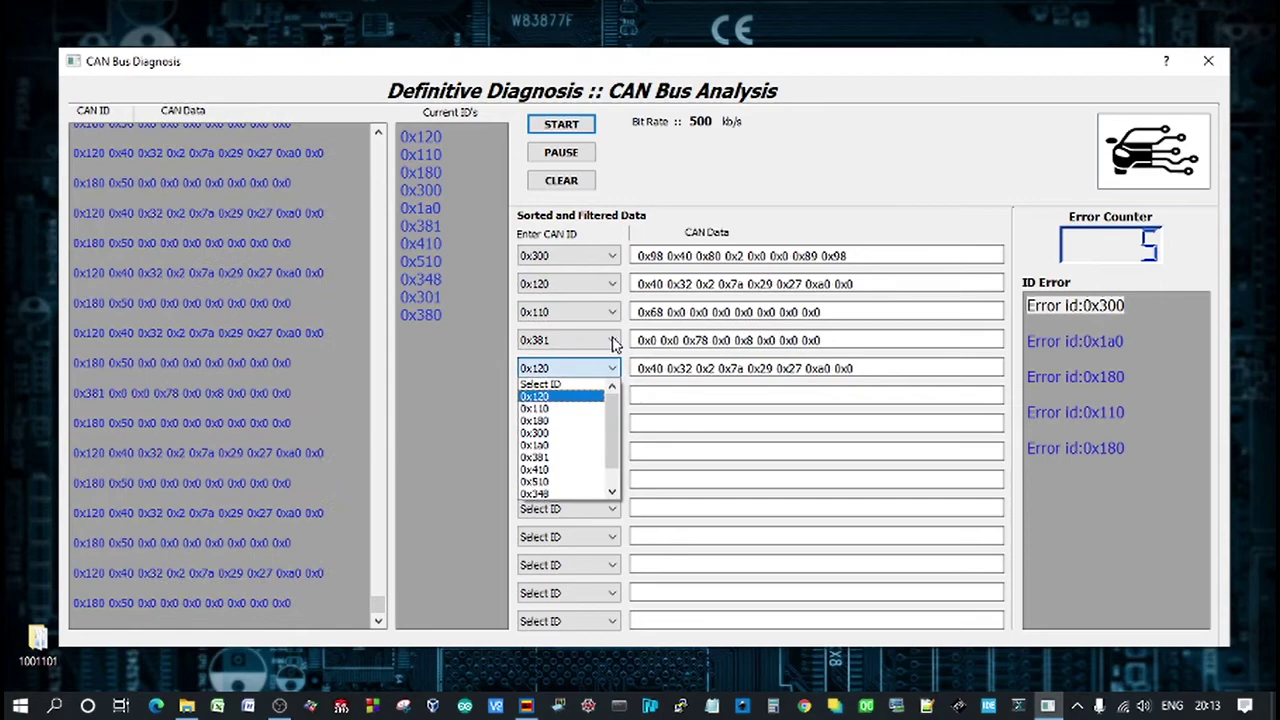
click(607, 343)
click(612, 338)
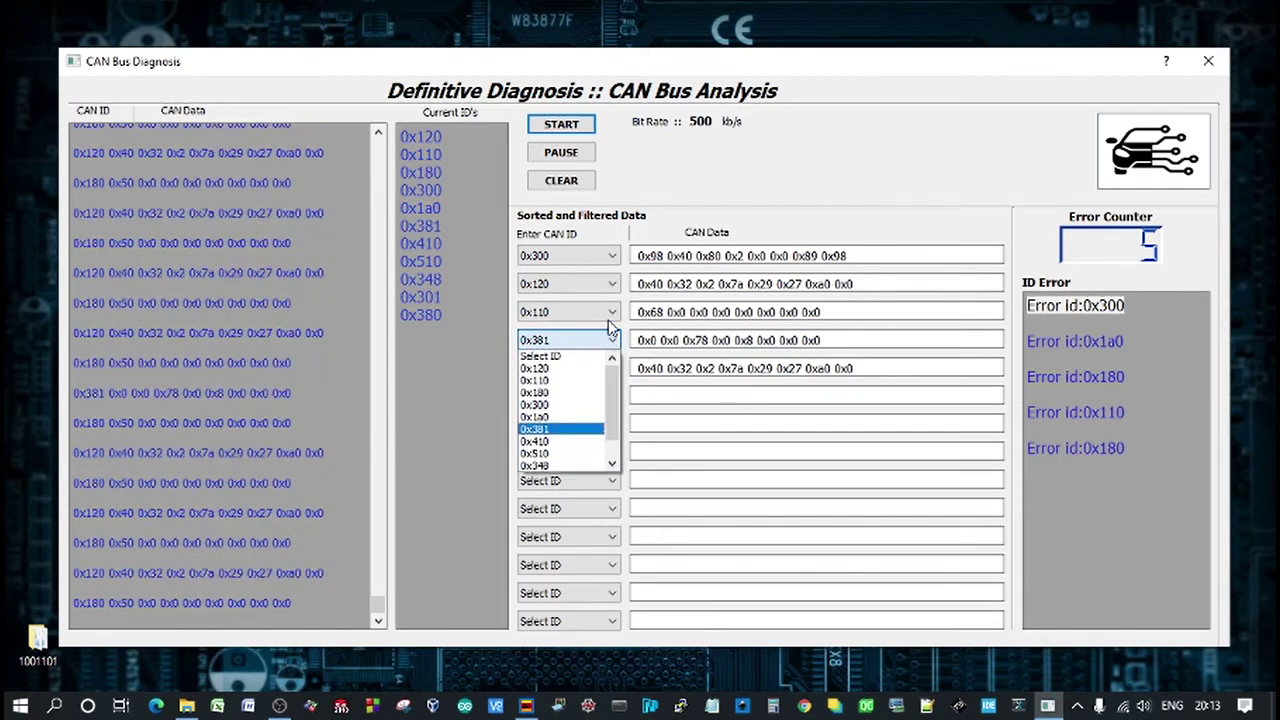
click(617, 206)
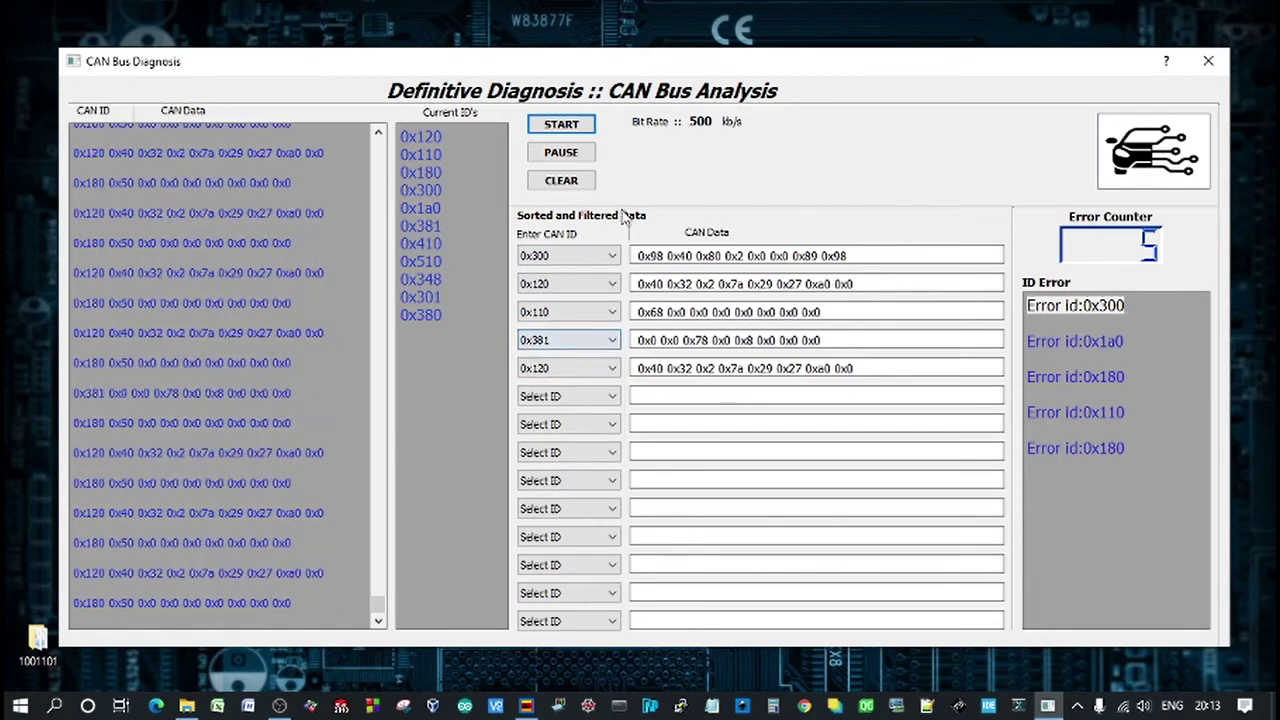
- Clear the CAN log, Current ID's list, filter rows and ID Error list, resetting errors to 0
click(565, 185)
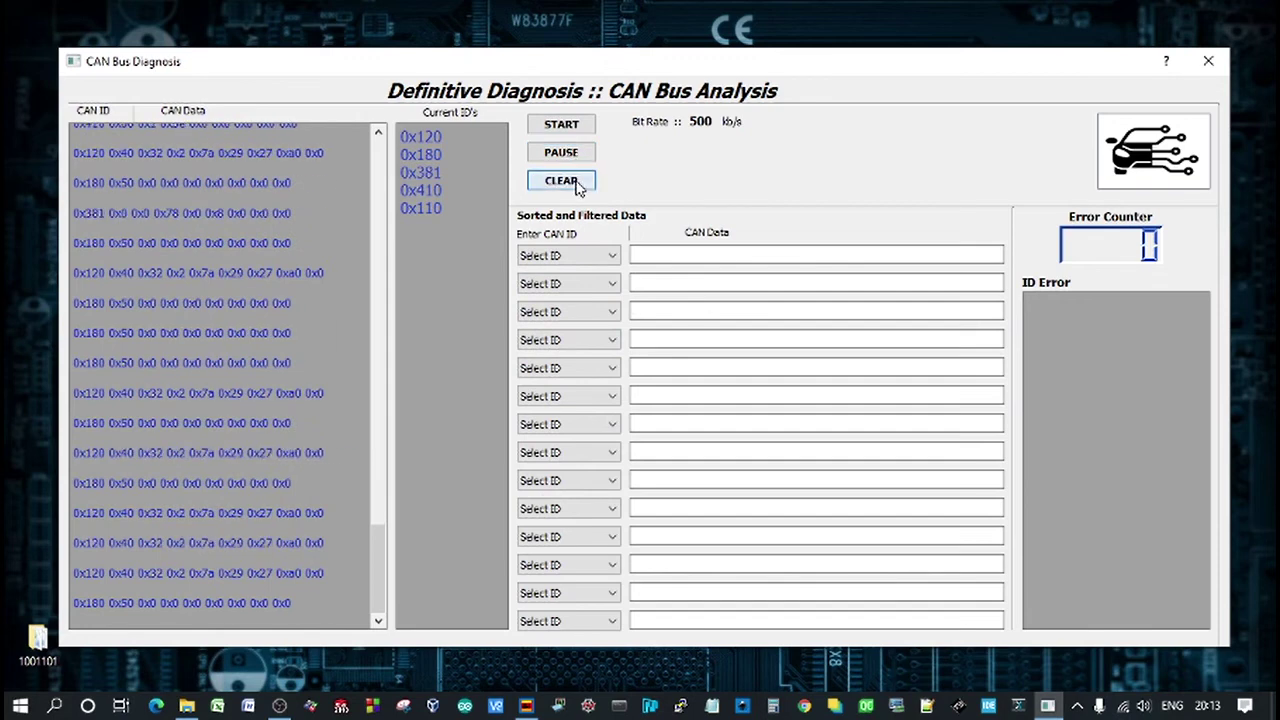
click(576, 186)
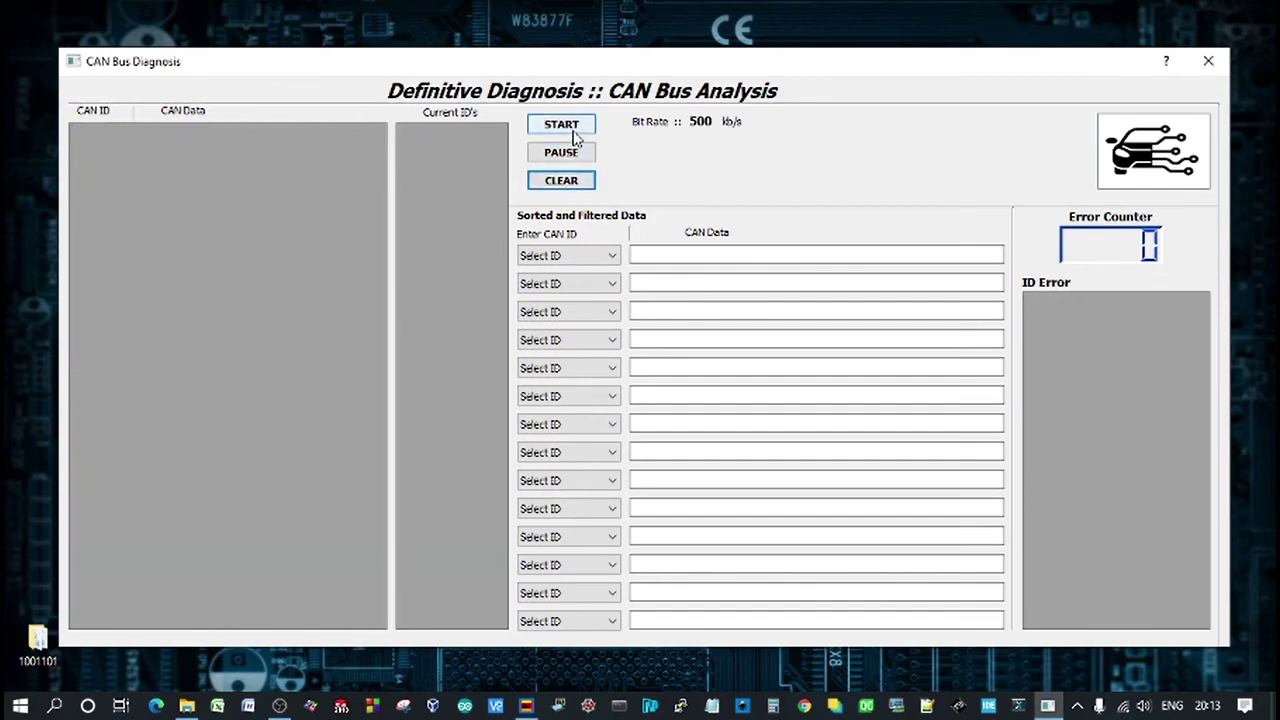